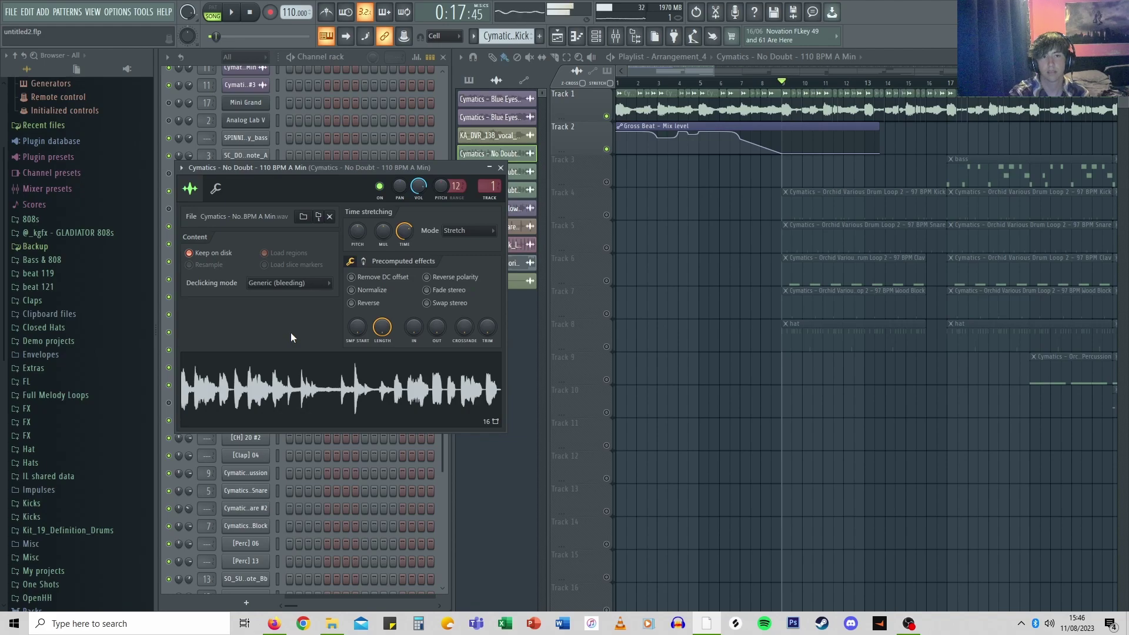
# Play the chopped No Doubt melody sample in the playlist from bar 9 and stop playback.
pyautogui.click(250, 14)
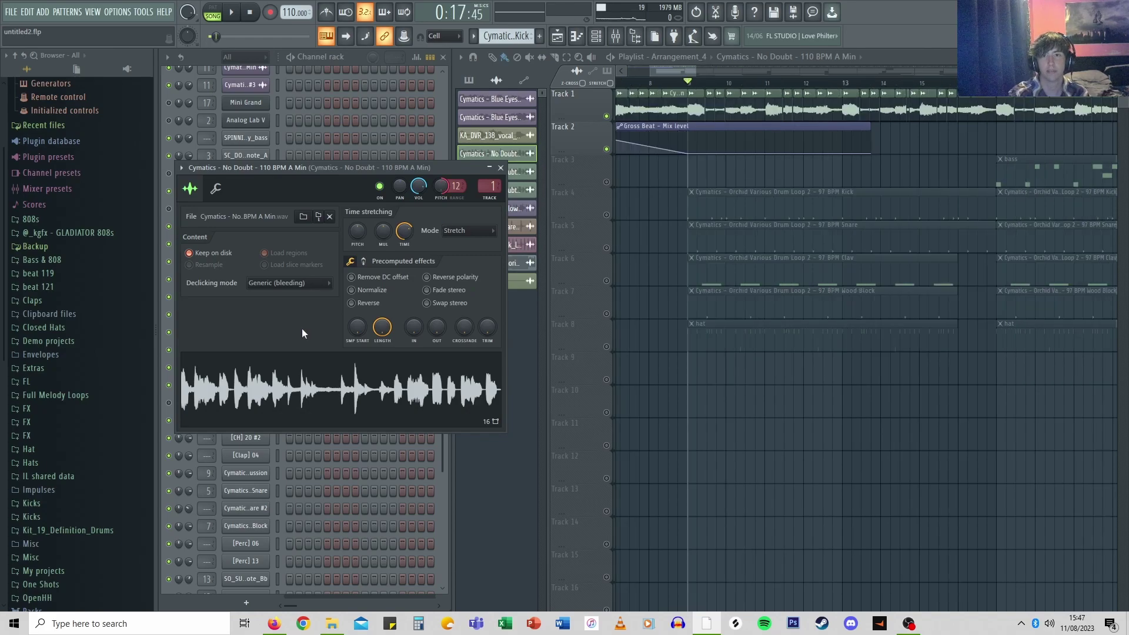
pyautogui.press('space')
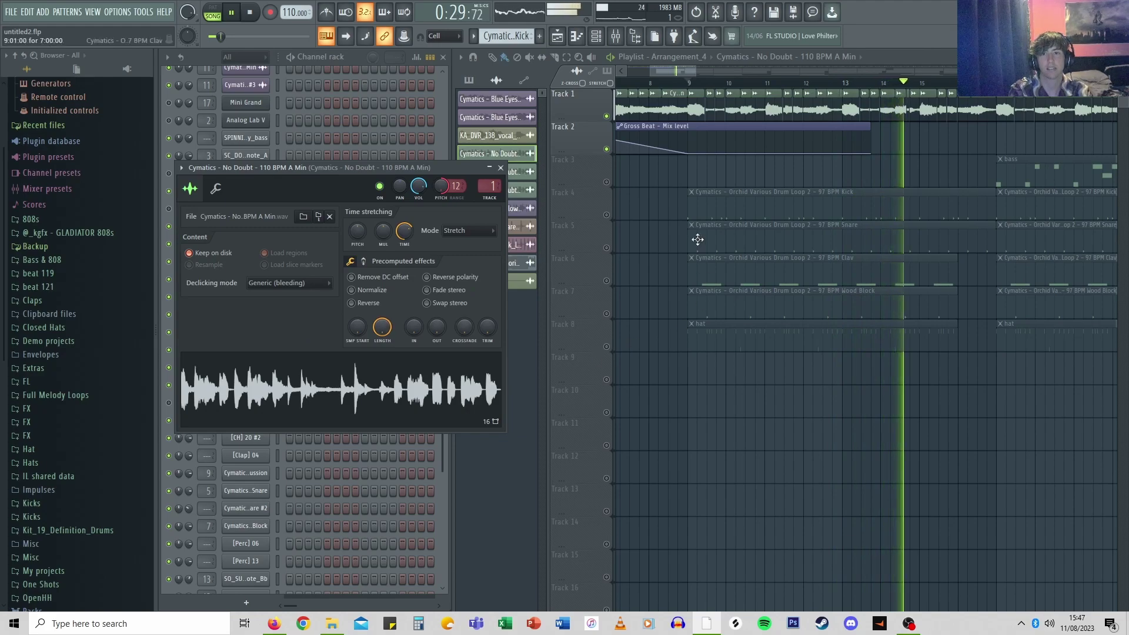
pyautogui.scroll(3, 721, 130)
pyautogui.scroll(1, 764, 123)
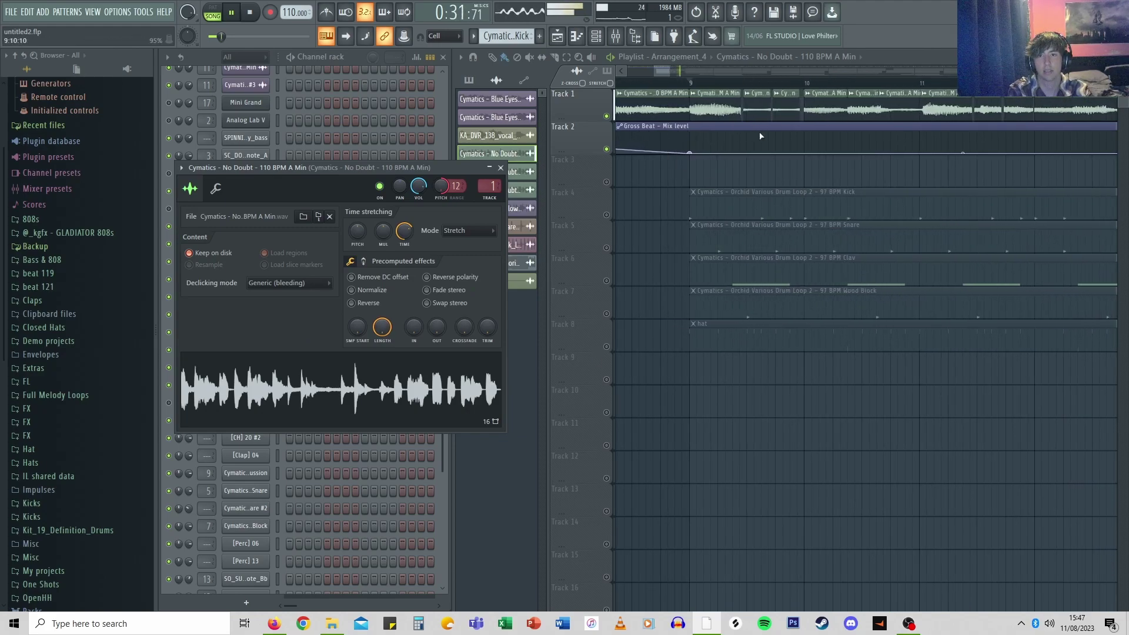
pyautogui.press('space')
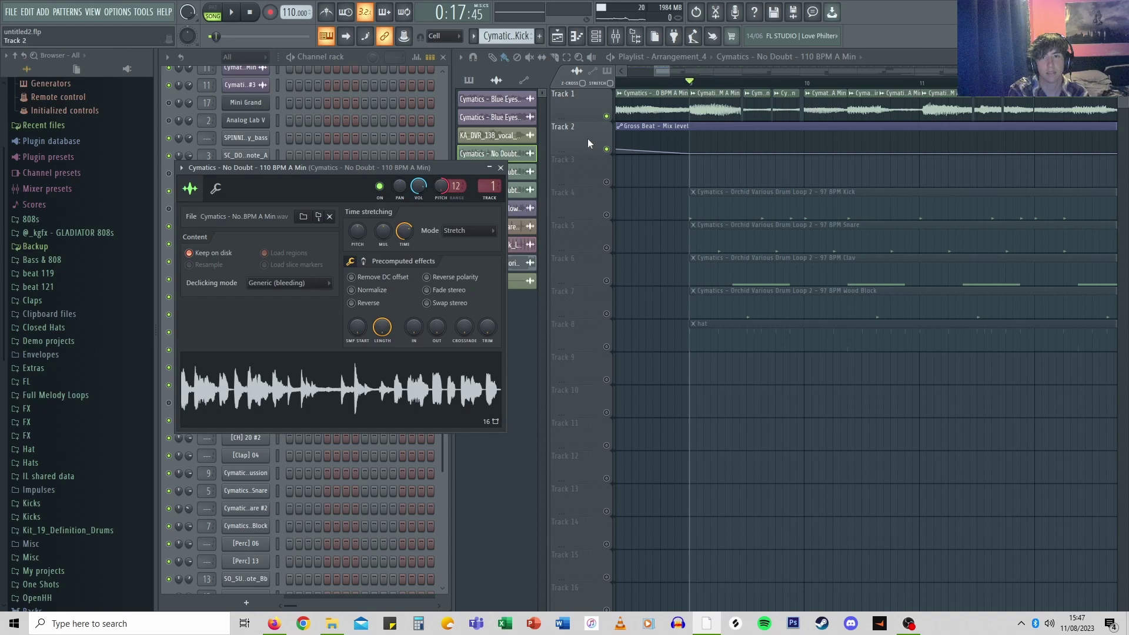
# Open the mixer and play the melody sample while reviewing its two Pro-Q 3 equalizers, Fruity delay 2 and RC-20 Retro Color.
pyautogui.click(619, 42)
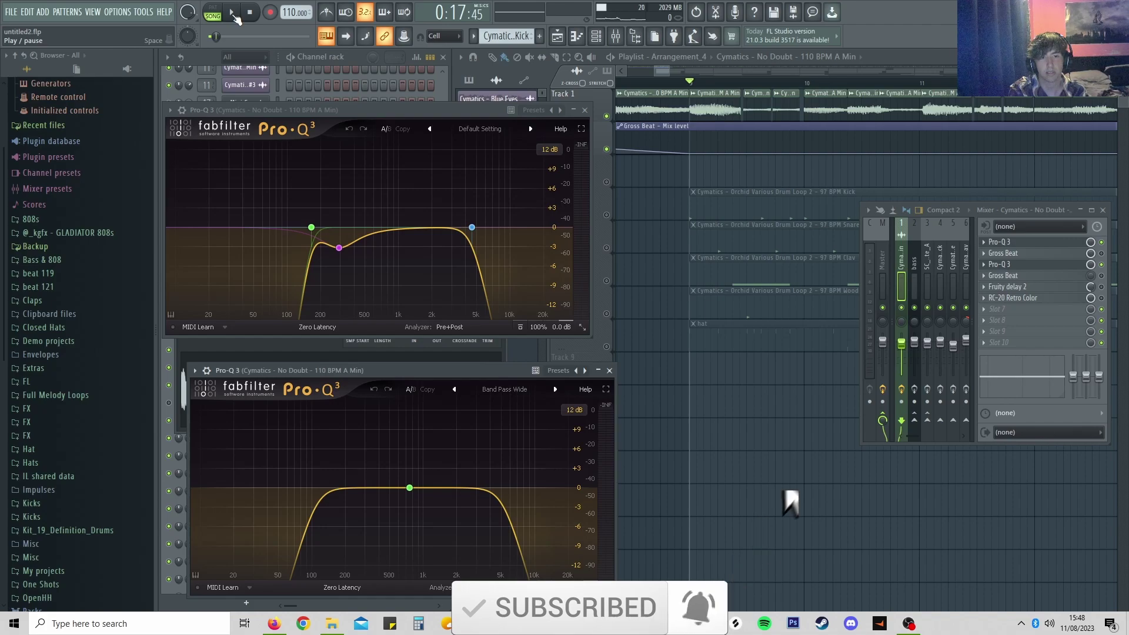
pyautogui.click(234, 17)
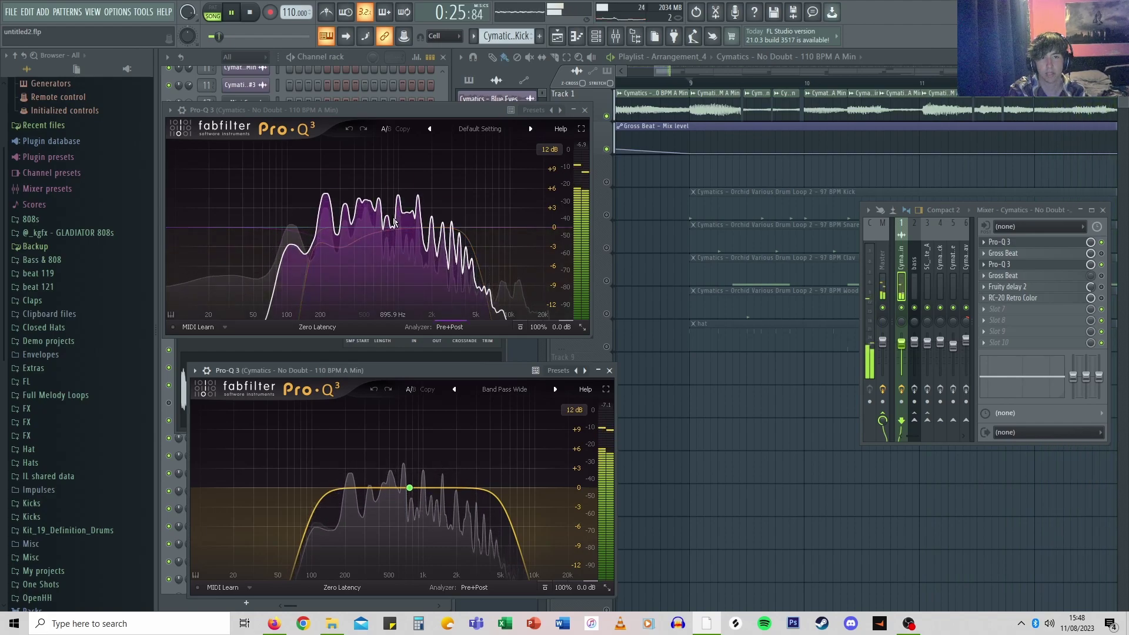
pyautogui.moveTo(346, 154)
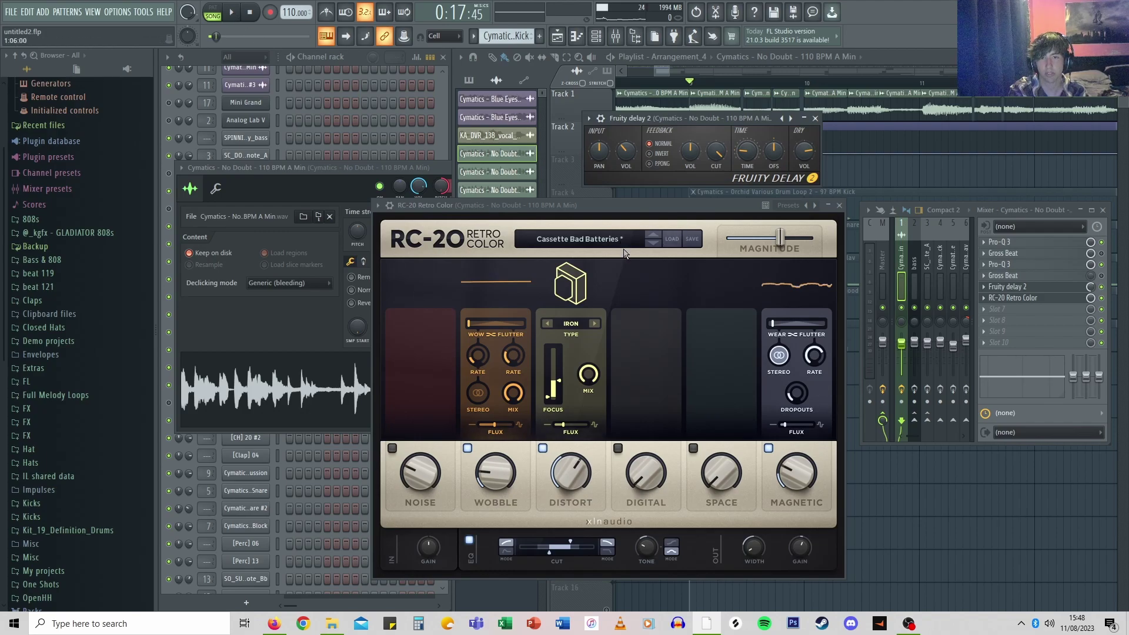
pyautogui.click(232, 20)
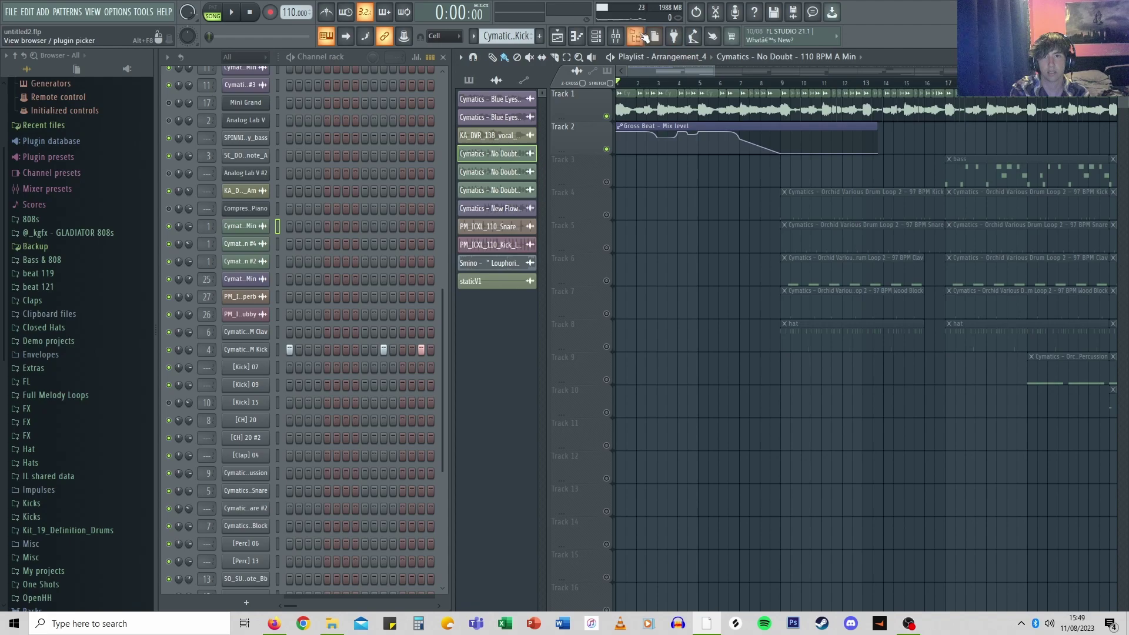
# Inspect the time settings of both Gross Beat effects on the melody sample's mixer track and play the song.
pyautogui.click(615, 36)
pyautogui.click(1012, 254)
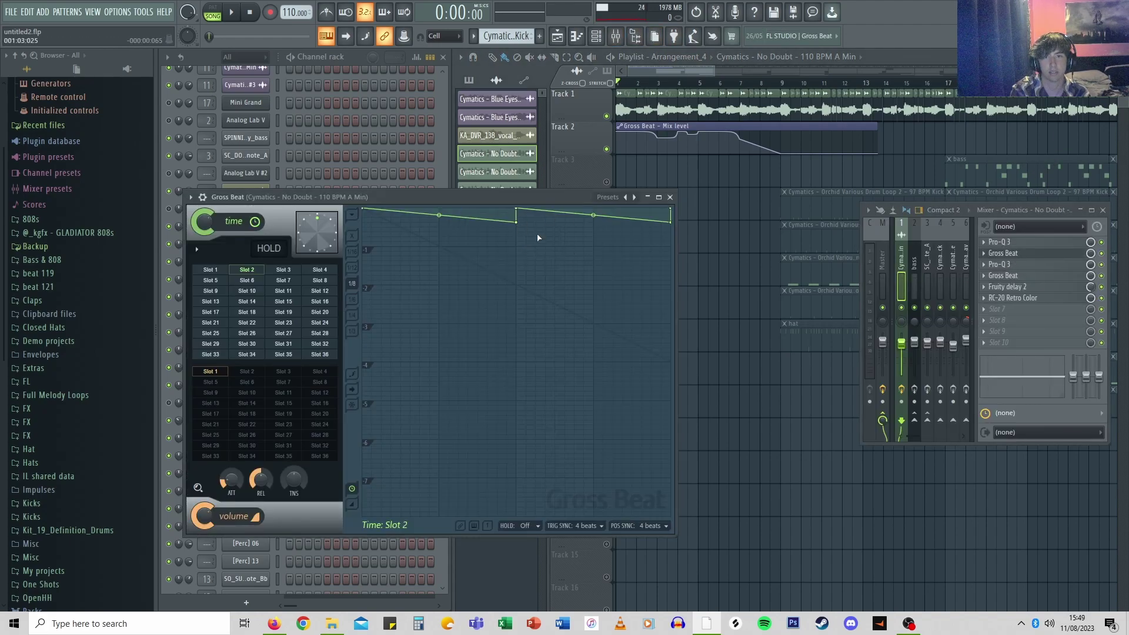
pyautogui.click(1023, 277)
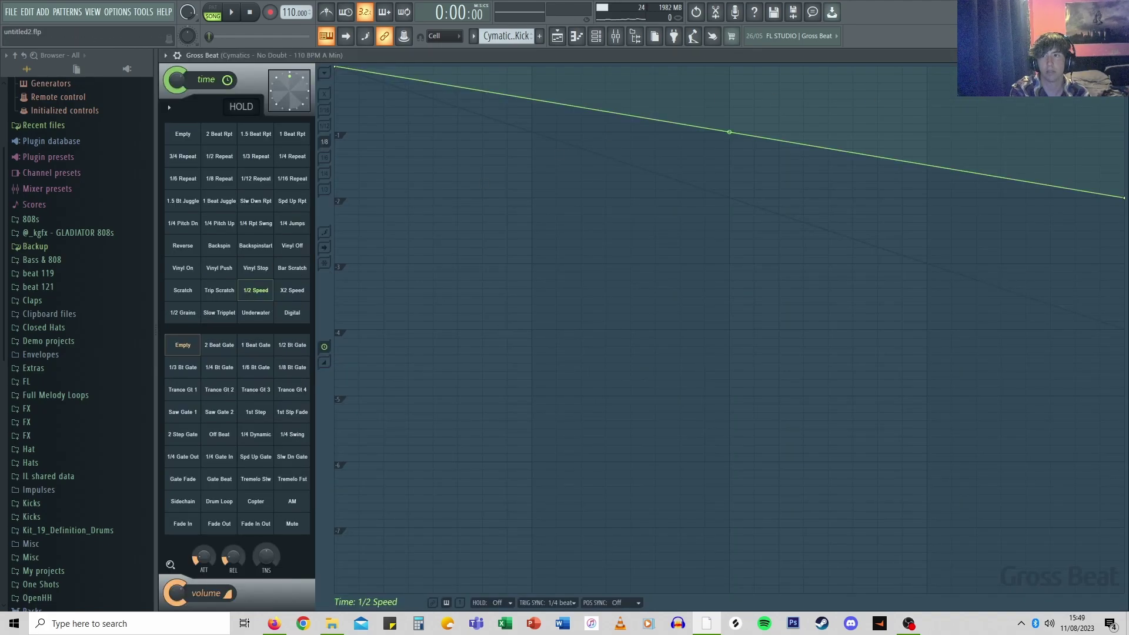
pyautogui.click(1122, 55)
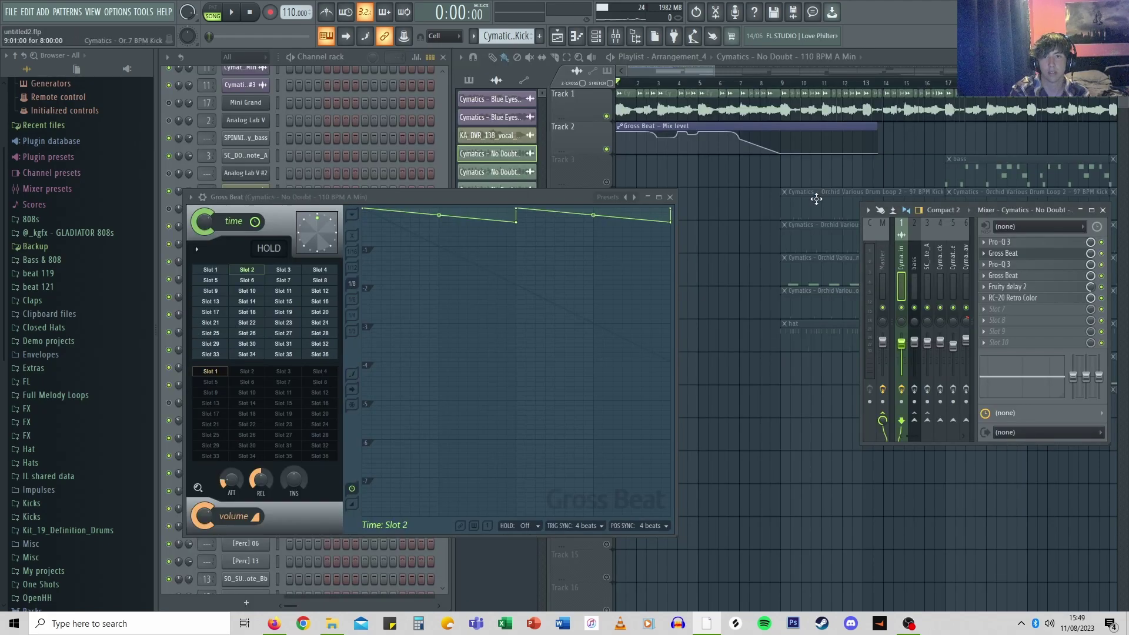
pyautogui.press('space')
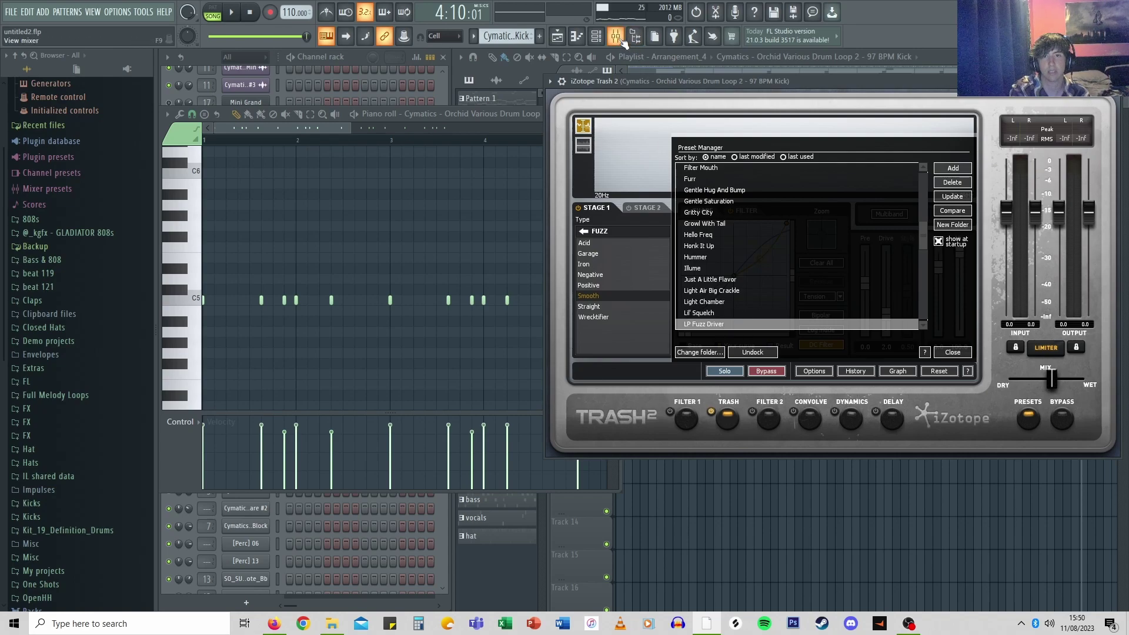
# Show the mixer to review the kick's effects, and play the snare pattern with its mixer effects bypassed.
pyautogui.click(623, 43)
pyautogui.press('space')
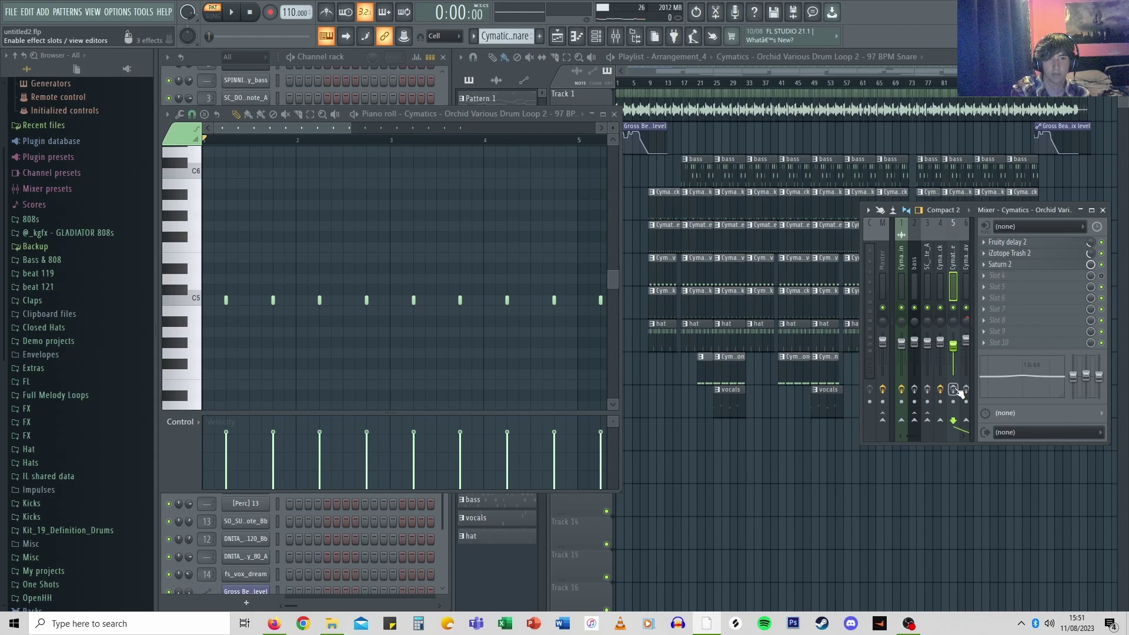
pyautogui.press('space')
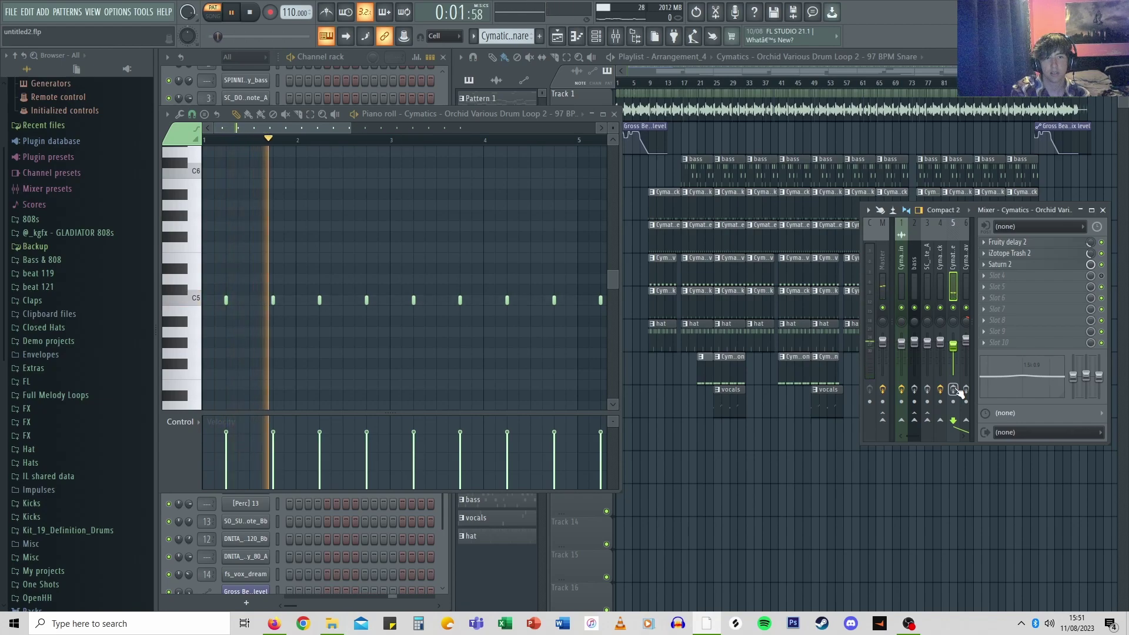
pyautogui.press('space')
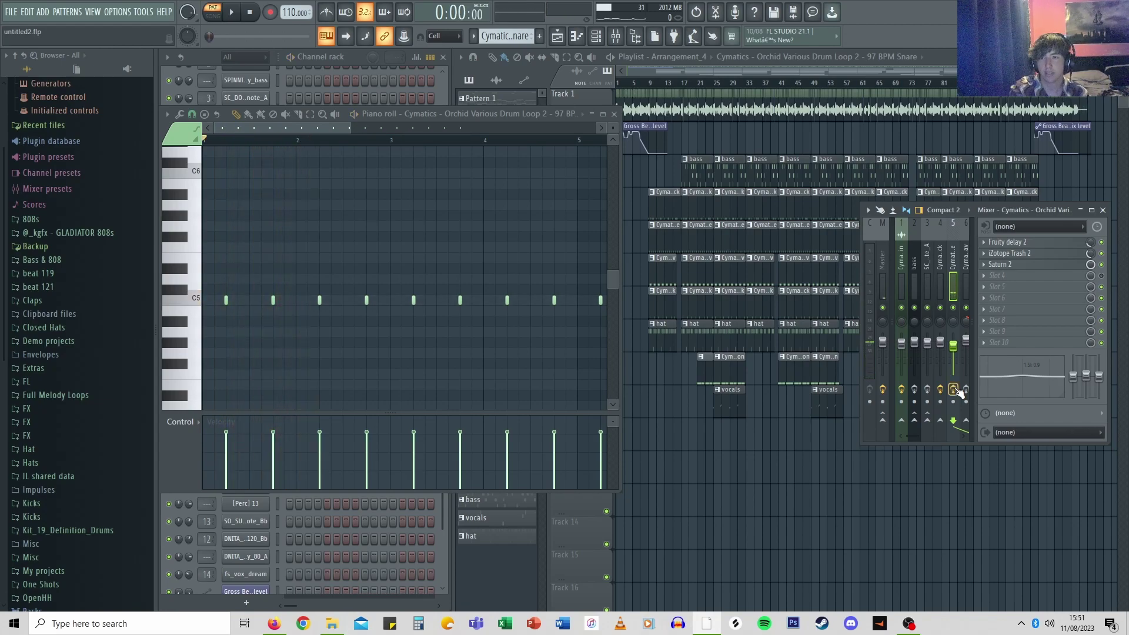
# Open the snare's iZotope Trash 2, Saturn 2 and Fruity delay 2 effects and play the snare pattern through them.
pyautogui.click(1018, 252)
pyautogui.moveTo(910, 62); pyautogui.dragTo(723, 69)
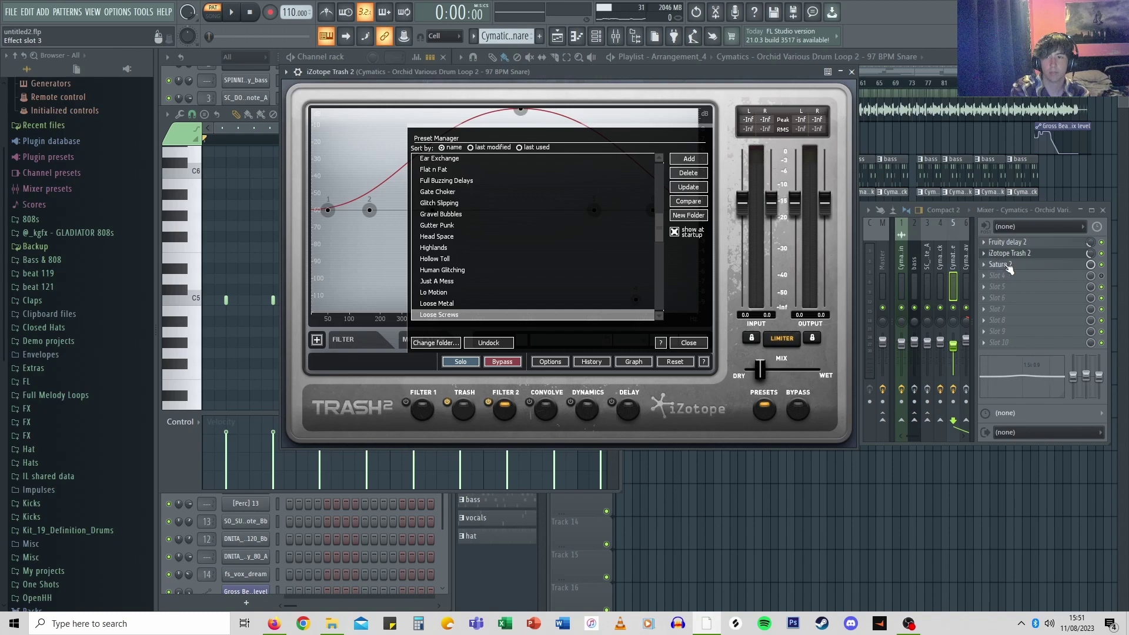
pyautogui.click(1007, 266)
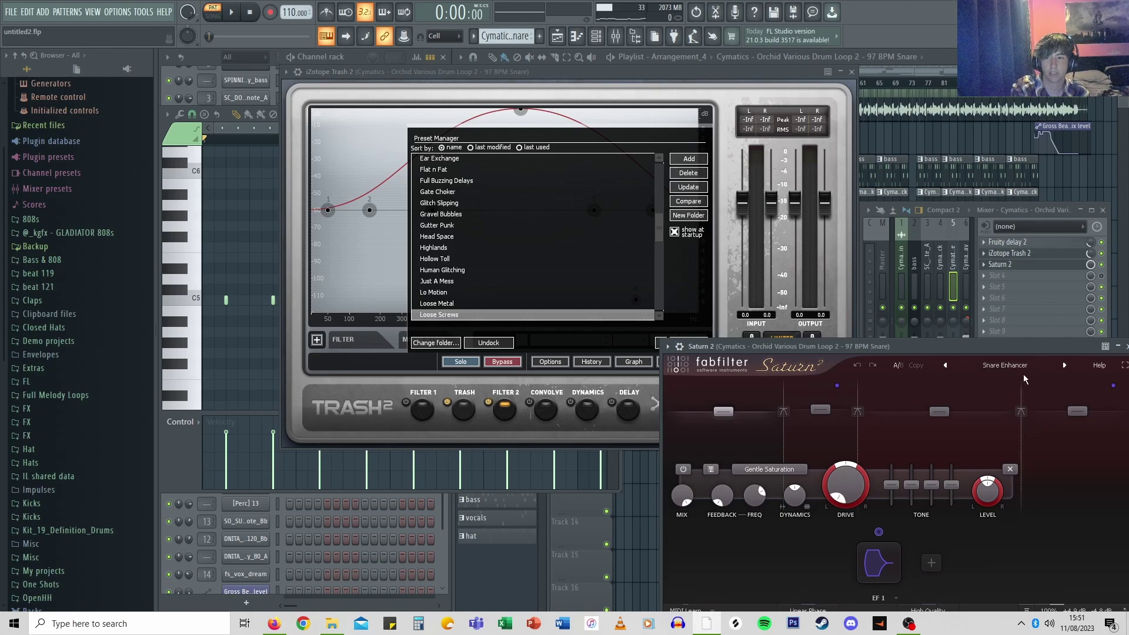
pyautogui.click(1027, 247)
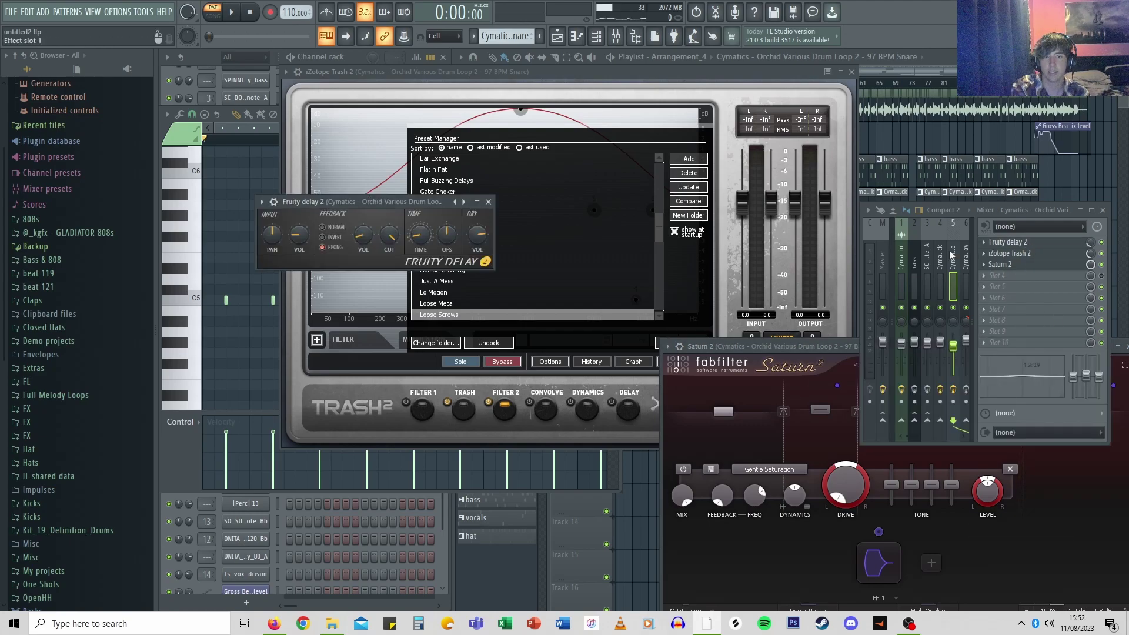
pyautogui.click(233, 18)
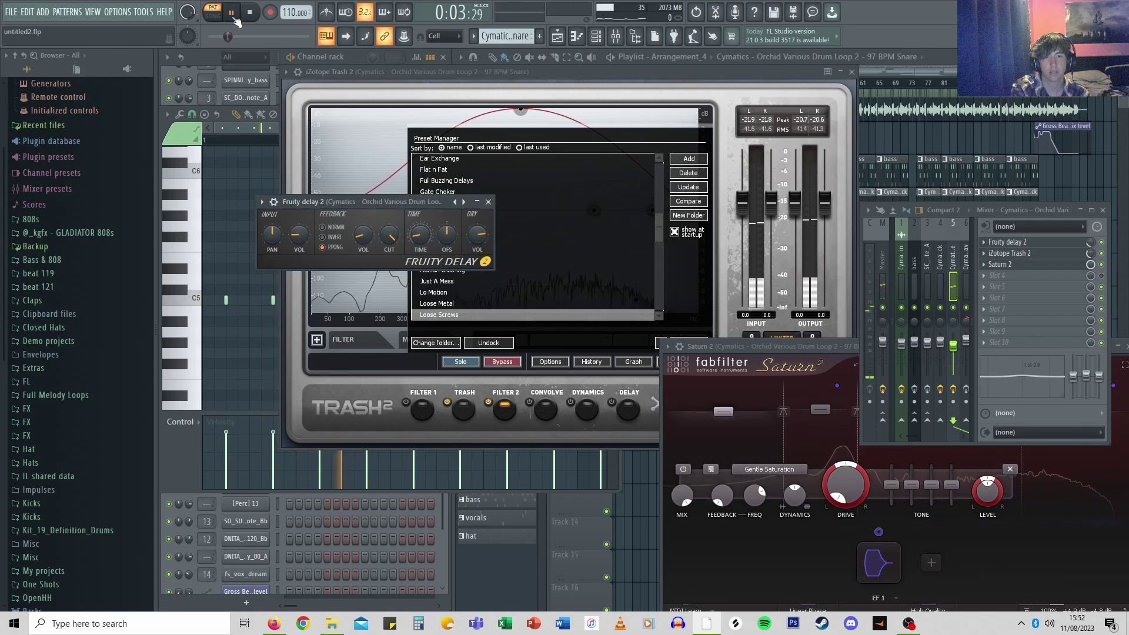
pyautogui.click(909, 72)
pyautogui.press('space')
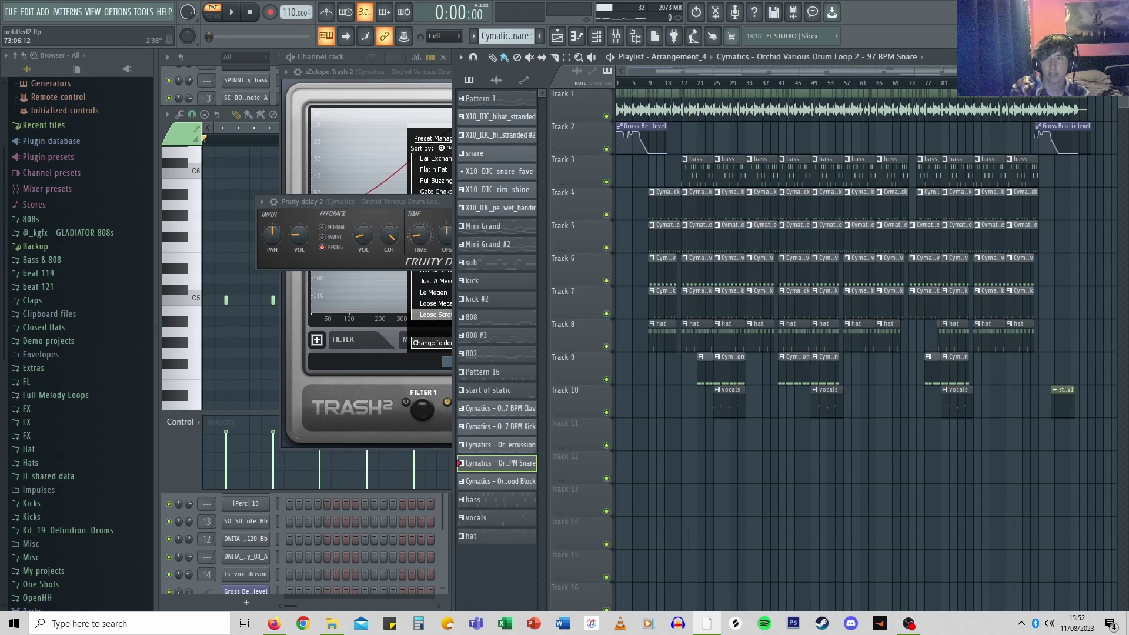
# Play the clav pattern with its Fruity Reeverb 2, and play the wood block pattern while reviewing its Saturn 2 effect.
pyautogui.click(210, 59)
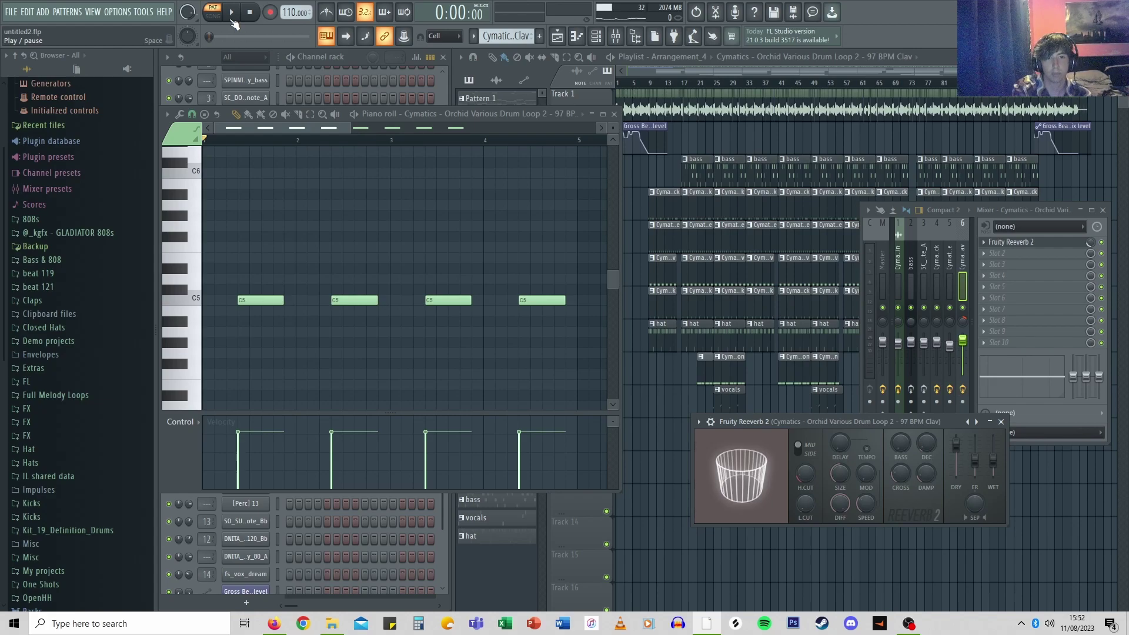
pyautogui.click(233, 21)
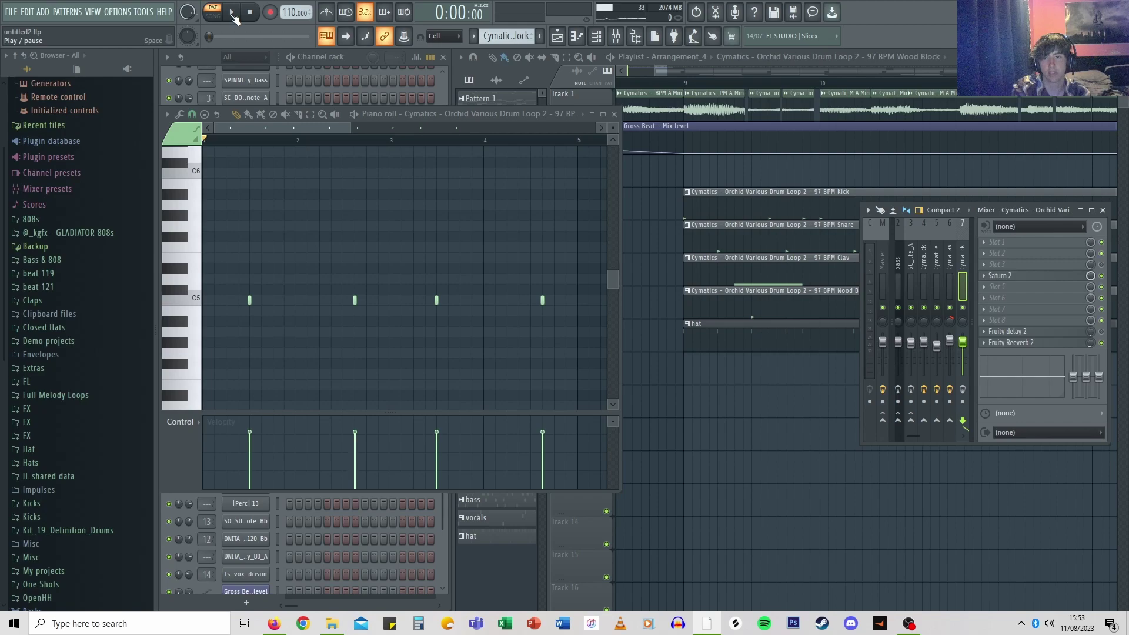
pyautogui.click(233, 14)
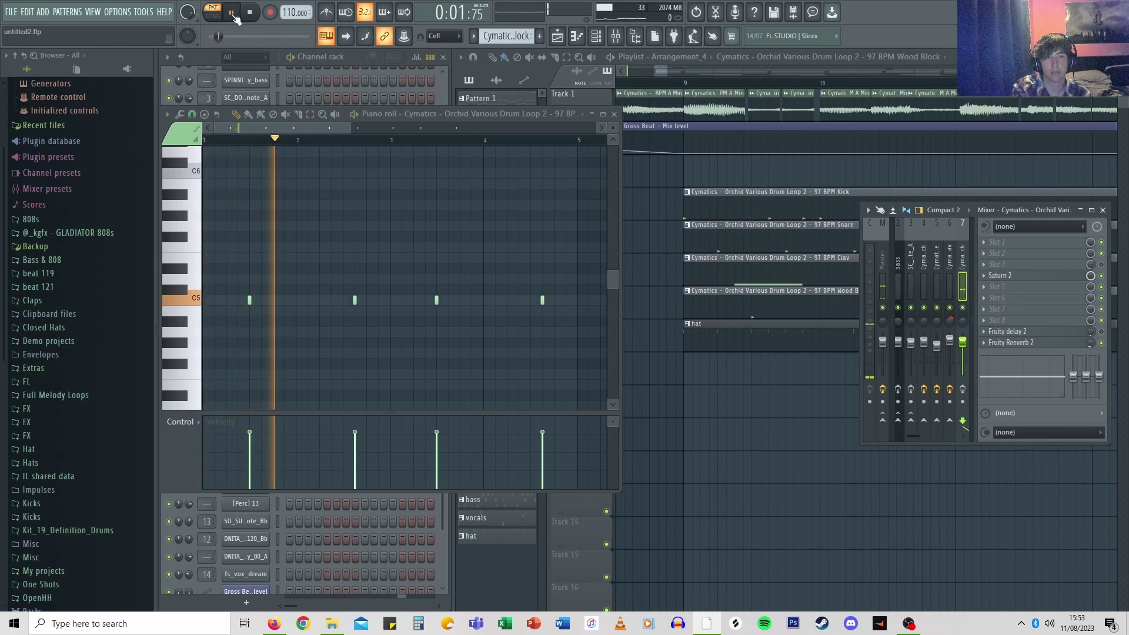
pyautogui.press('space')
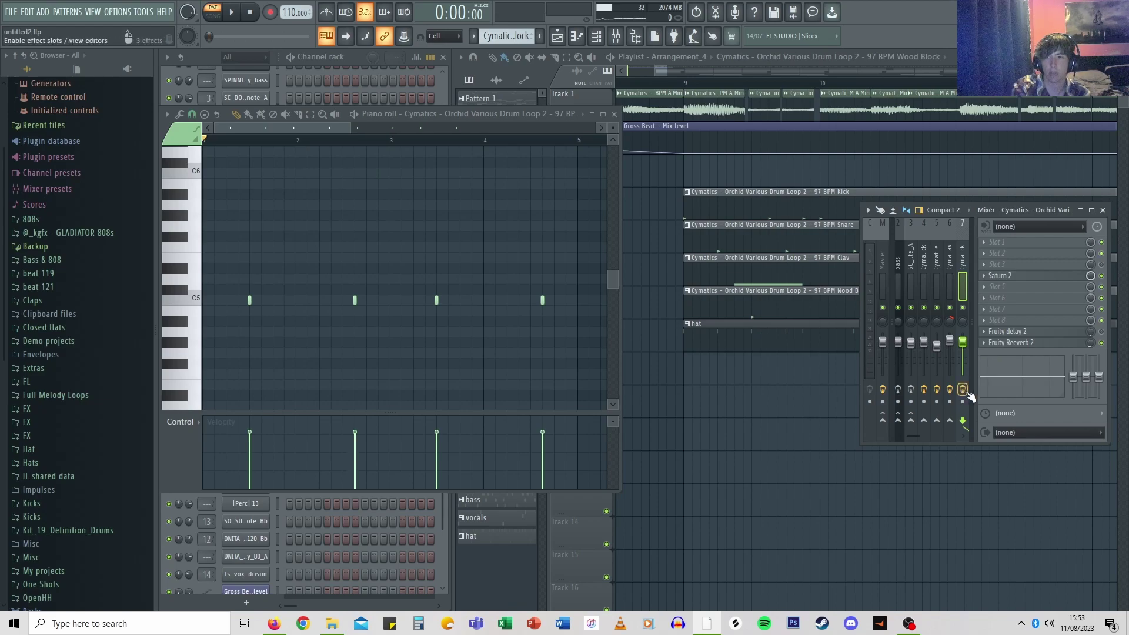
pyautogui.click(1002, 275)
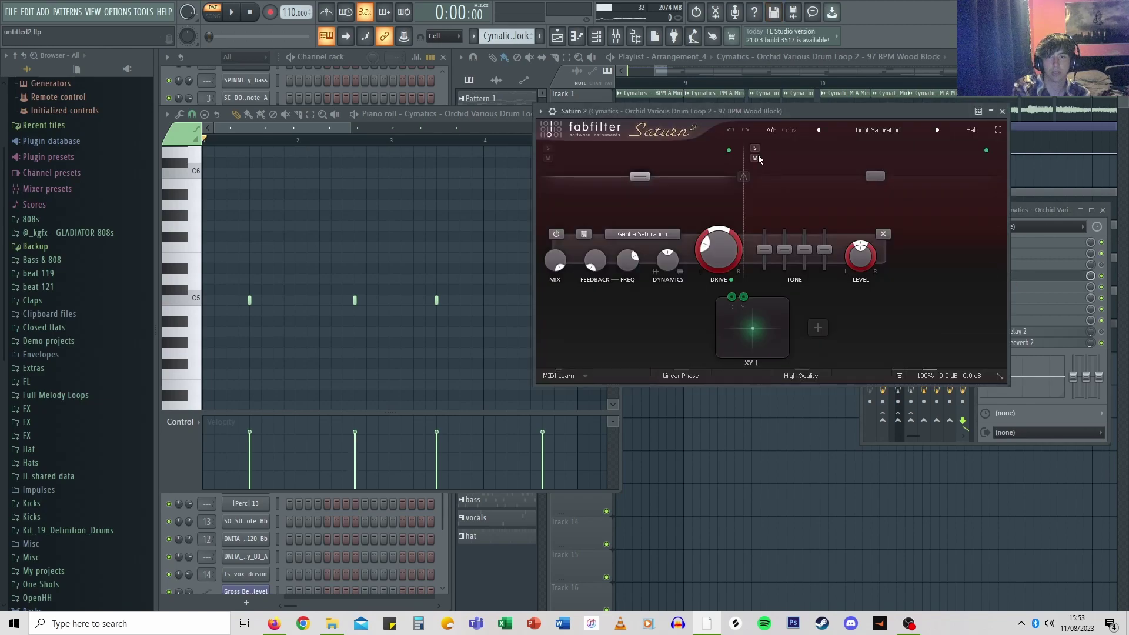
pyautogui.press('space')
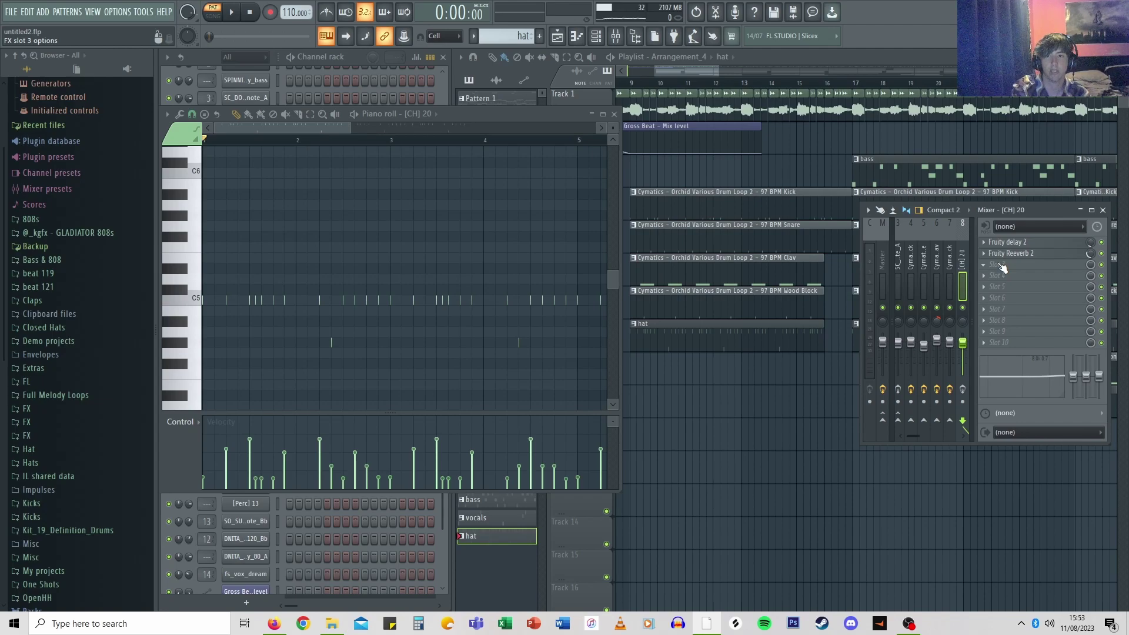
# Play the hat pattern with its mixer effects bypassed, and play it again with the effects enabled for comparison.
pyautogui.press('space')
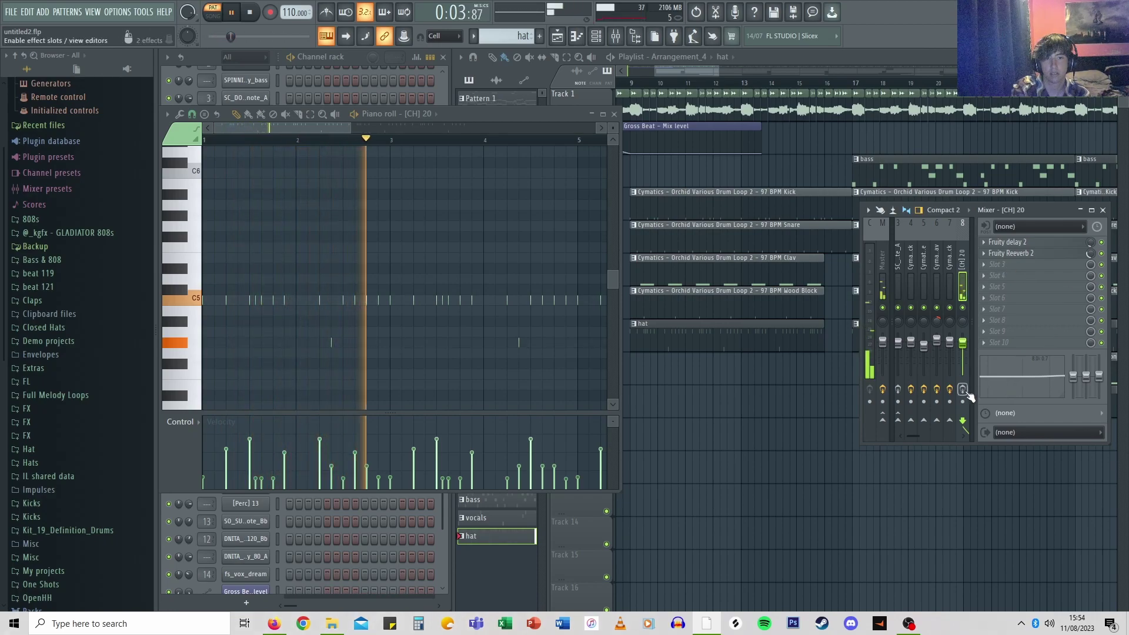
pyautogui.press('space')
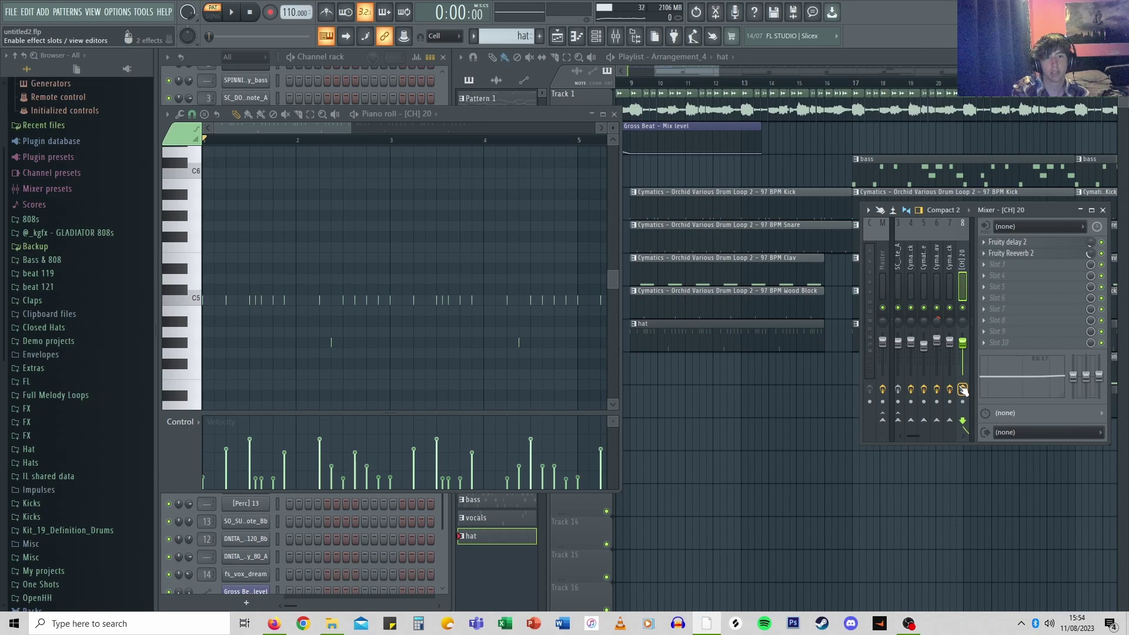
pyautogui.press('space')
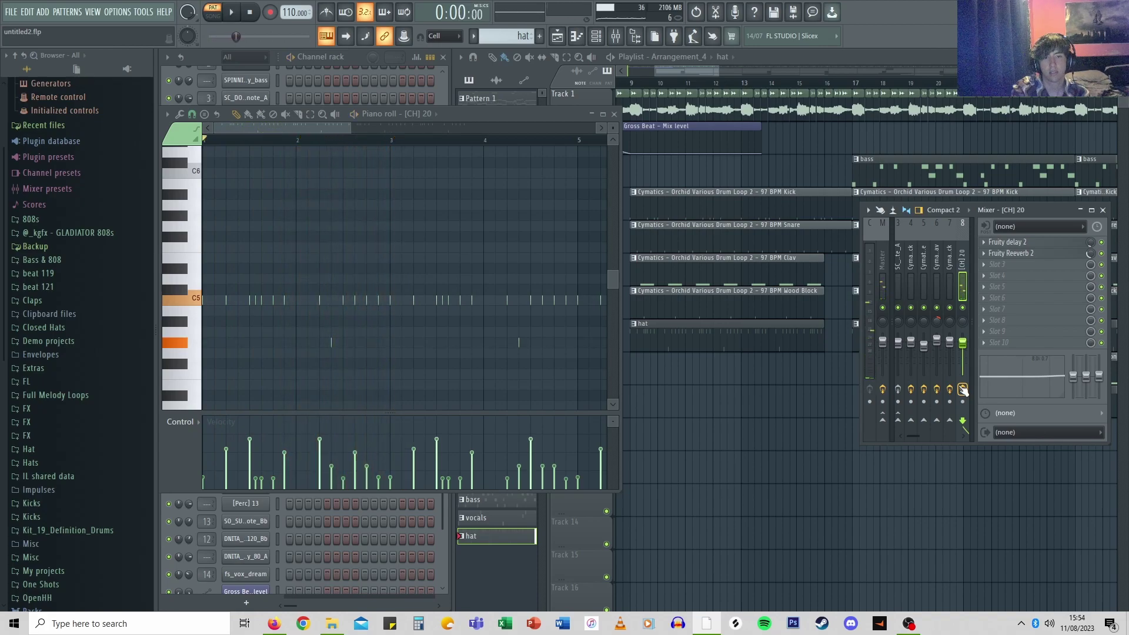
pyautogui.press('space')
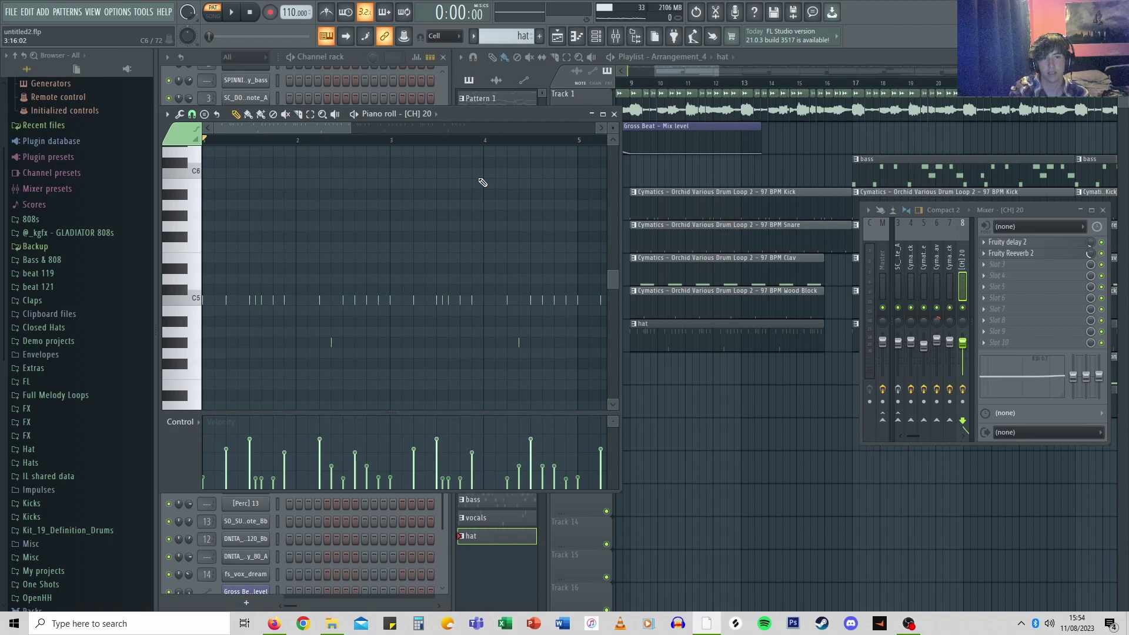
# Play the bass pattern and review the Pro-C 2 compressor and Fruity Limiter on the Bass mixer track.
pyautogui.click(791, 348)
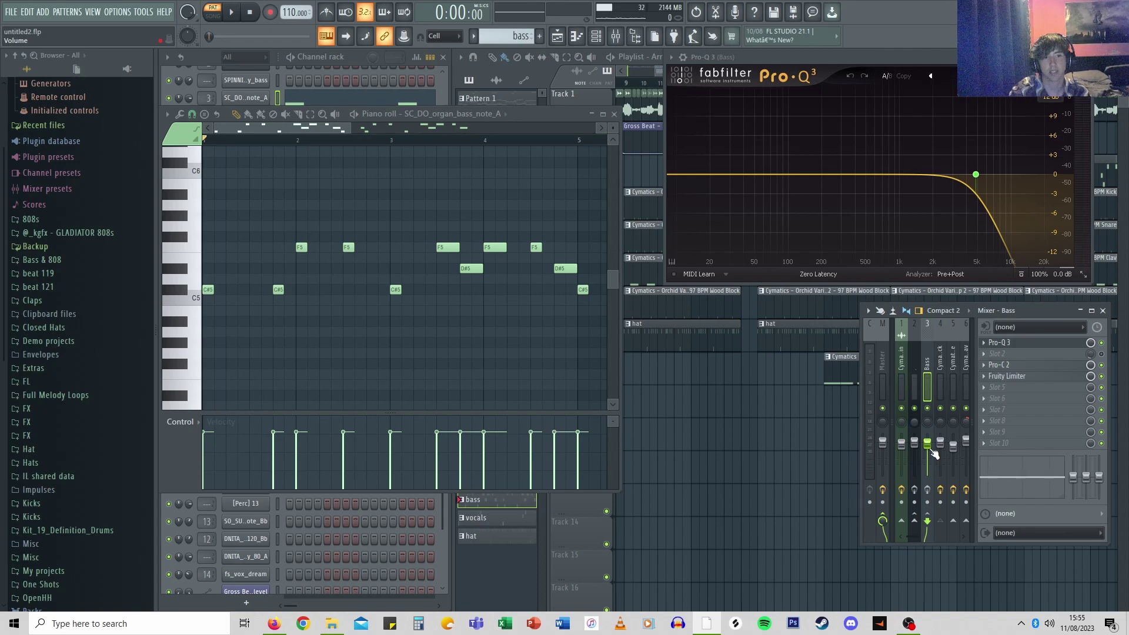
pyautogui.press('space')
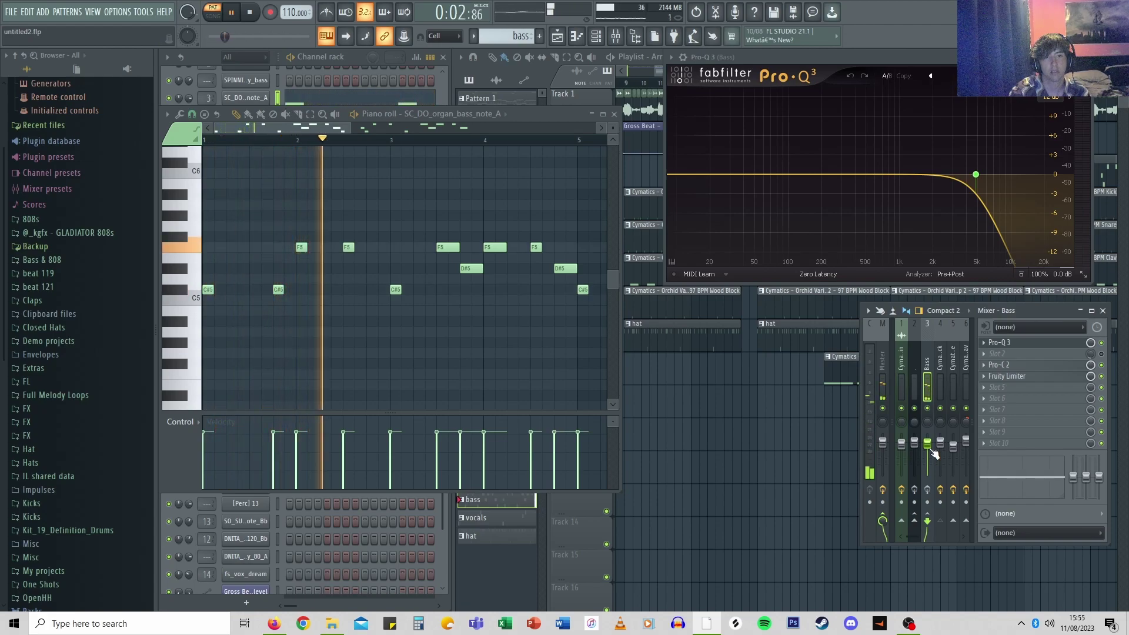
pyautogui.press('space')
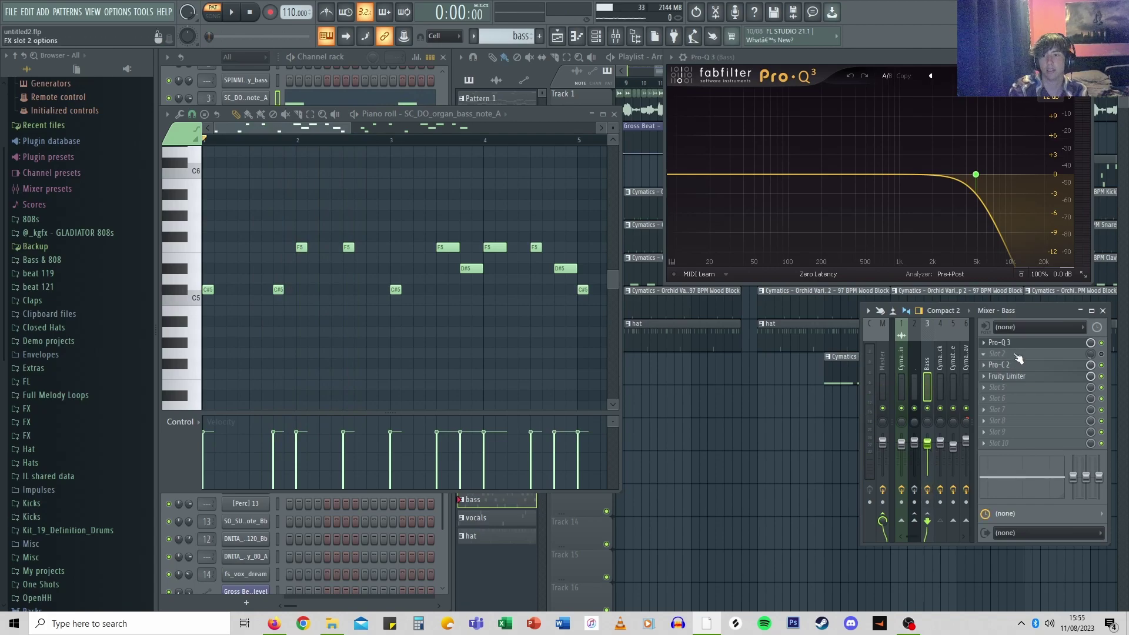
pyautogui.click(1015, 375)
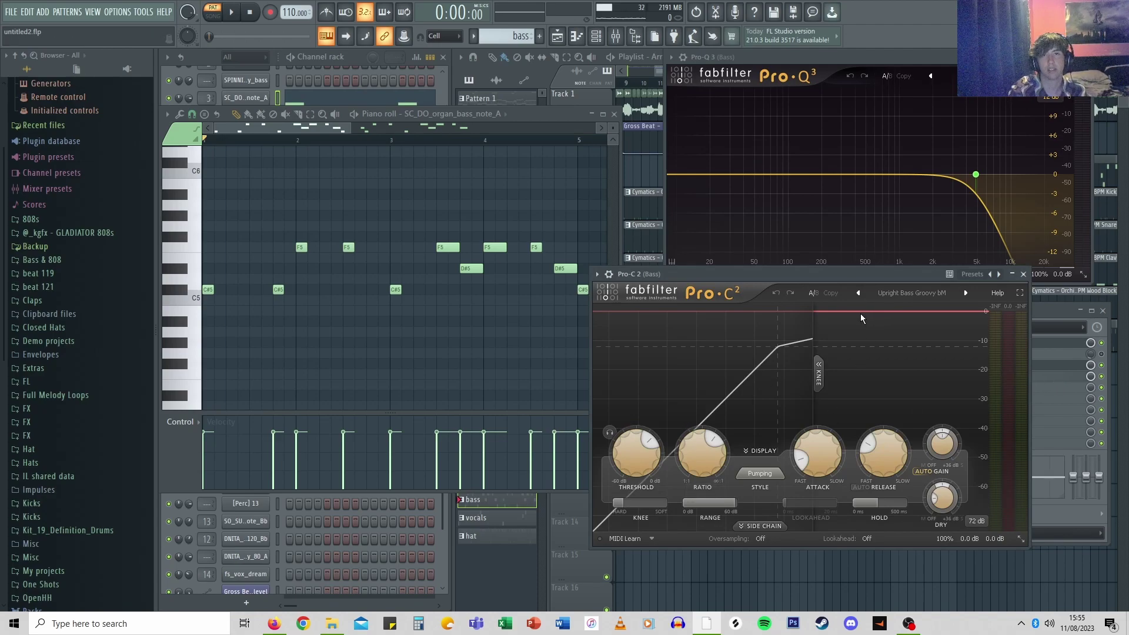
pyautogui.press('space')
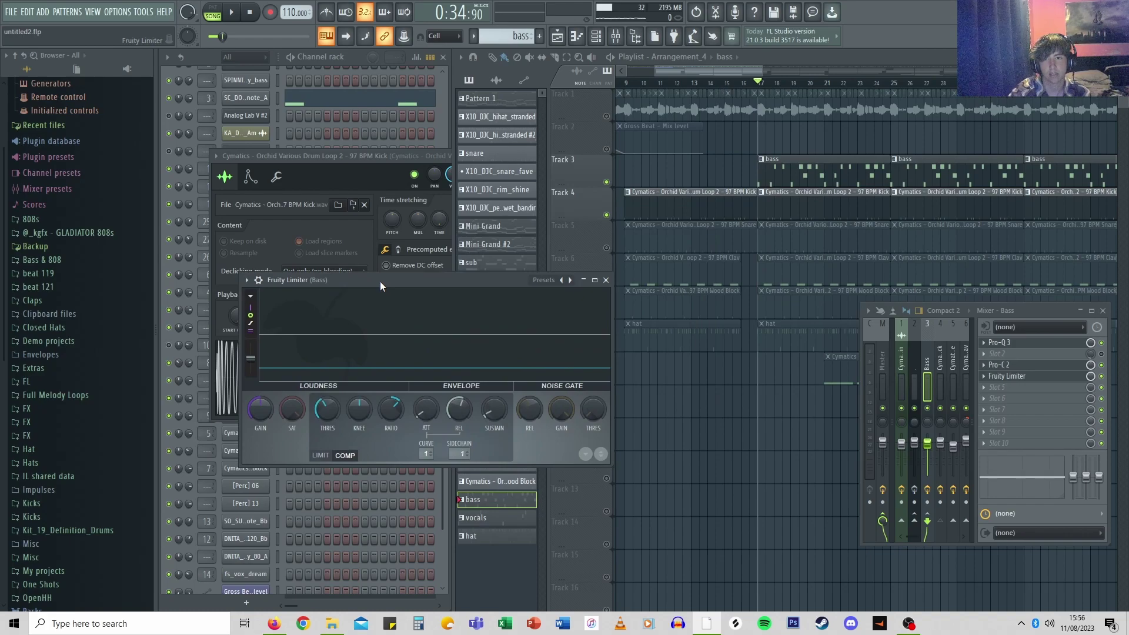
# Play the bass and kick together through the bass's Fruity Limiter, and play the arrangement with all tracks enabled from bar 17.
pyautogui.press('space')
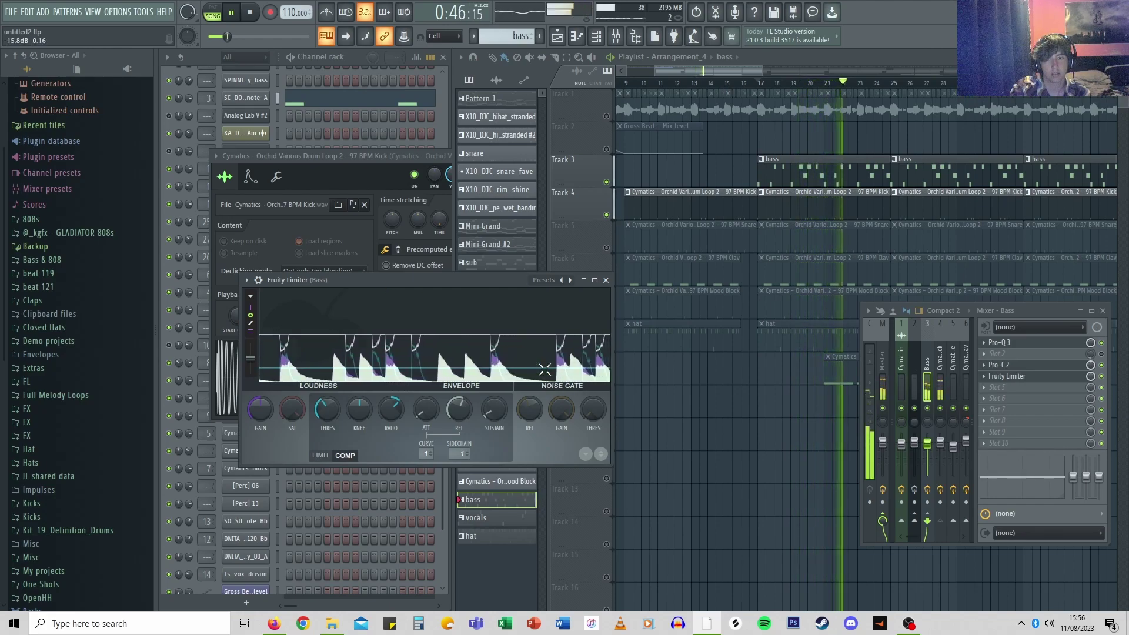
pyautogui.press('space')
pyautogui.click(862, 242)
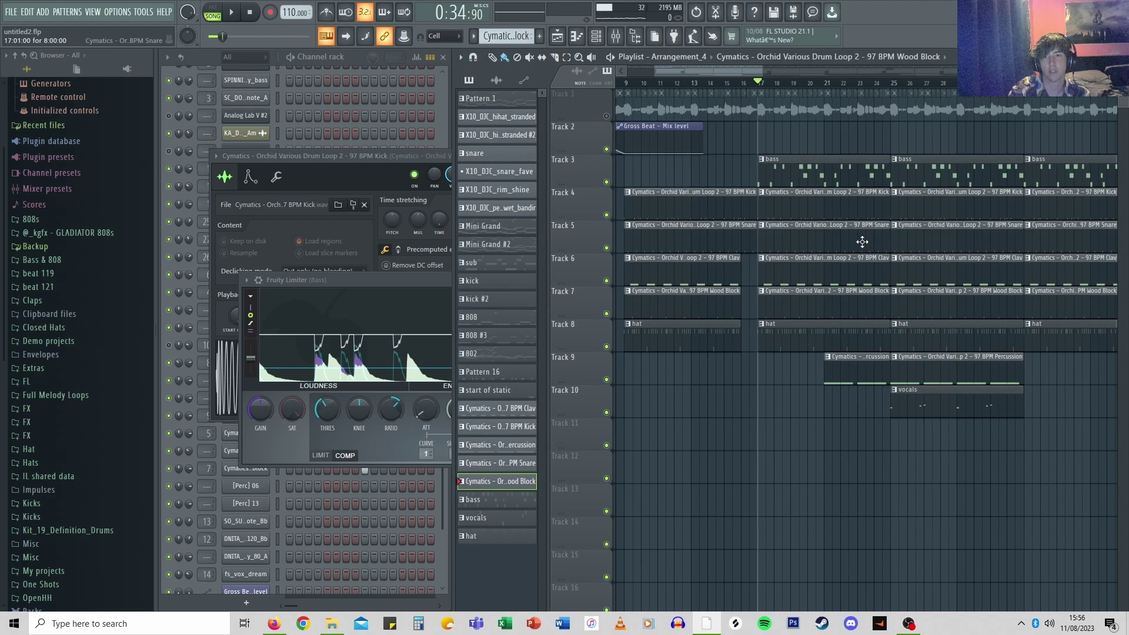
pyautogui.press('space')
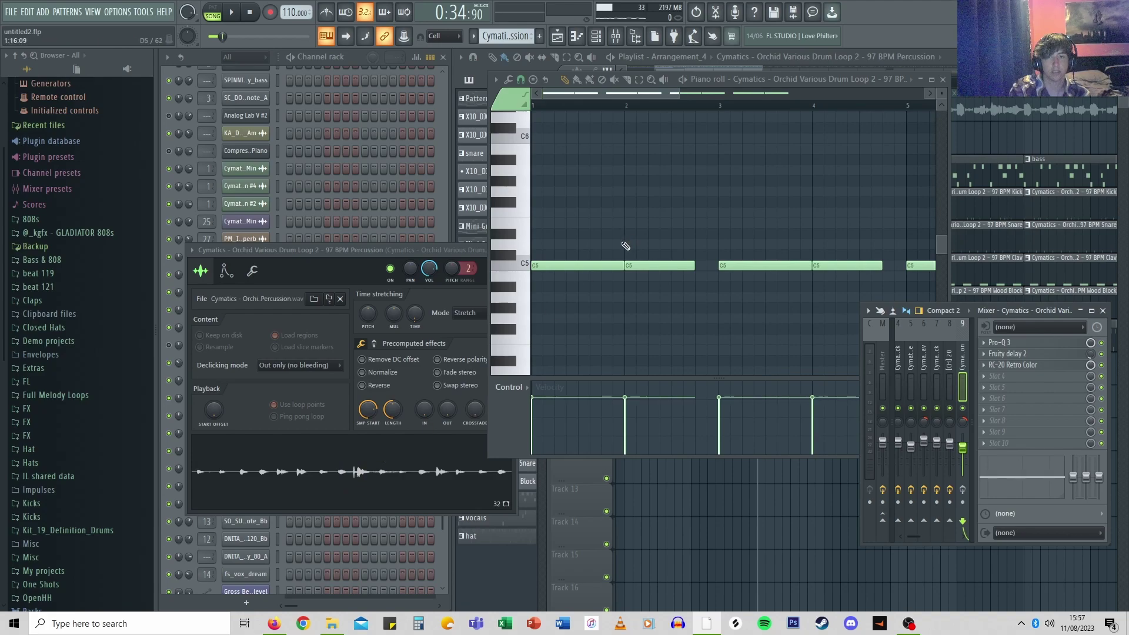
# Review the percussion's volume envelope and its Pro-Q 3, Fruity delay 2 and RC-20 Retro Color effects, and play the percussion pattern.
pyautogui.click(236, 275)
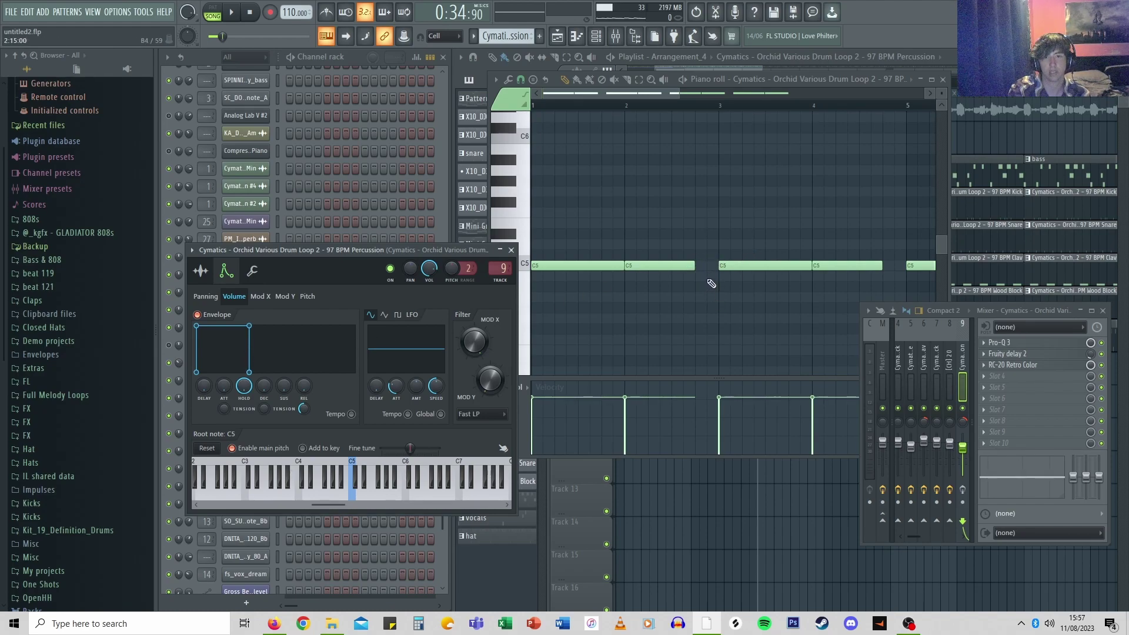
pyautogui.click(233, 14)
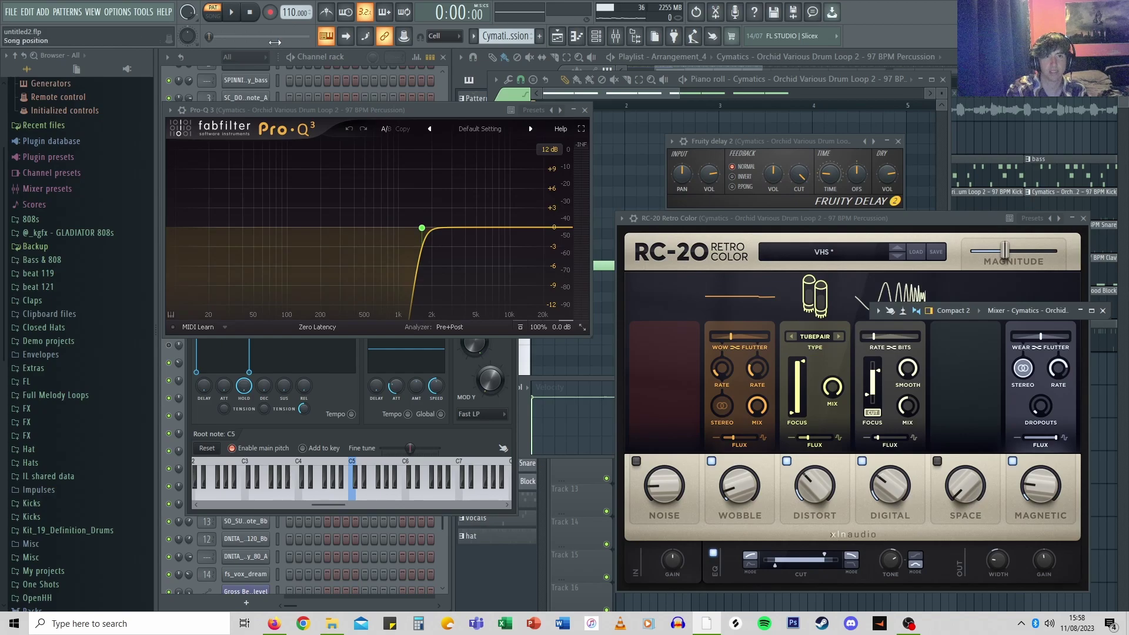
pyautogui.click(235, 18)
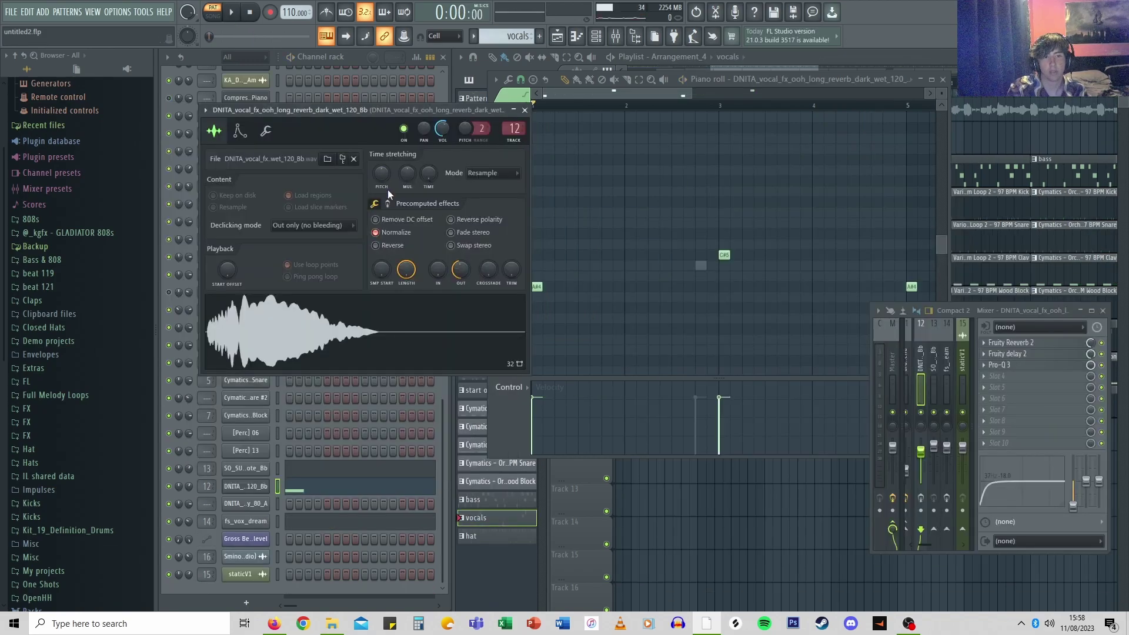
# Audition the DNITA long reverb vocal sample and open its Pro-Q 3 equalizer to review the High Boost curve.
pyautogui.click(357, 349)
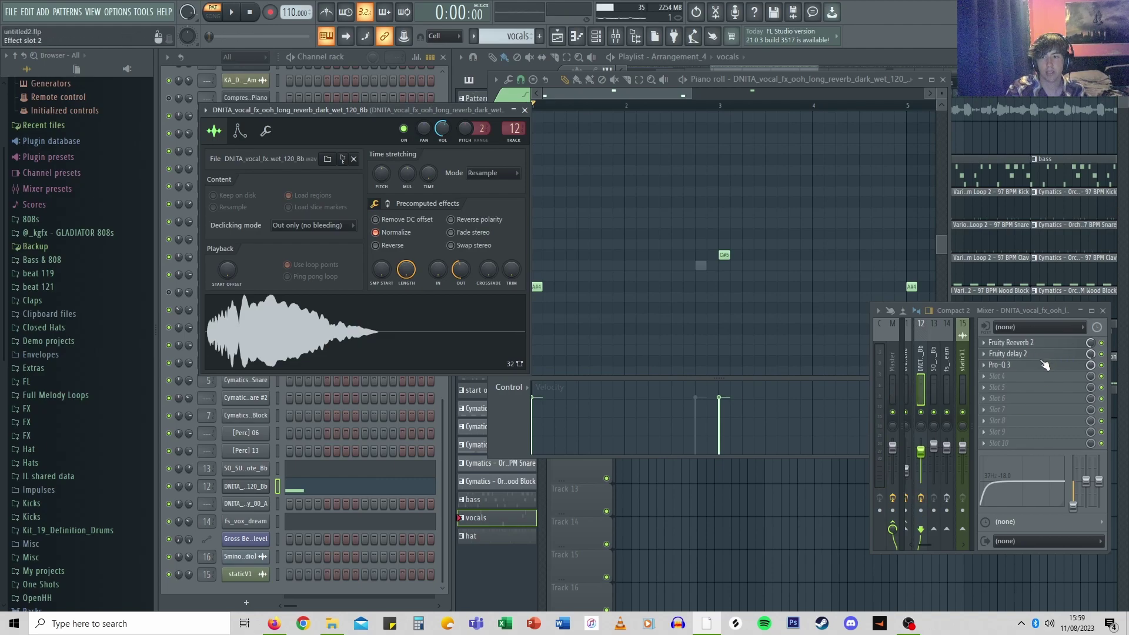
pyautogui.click(1031, 365)
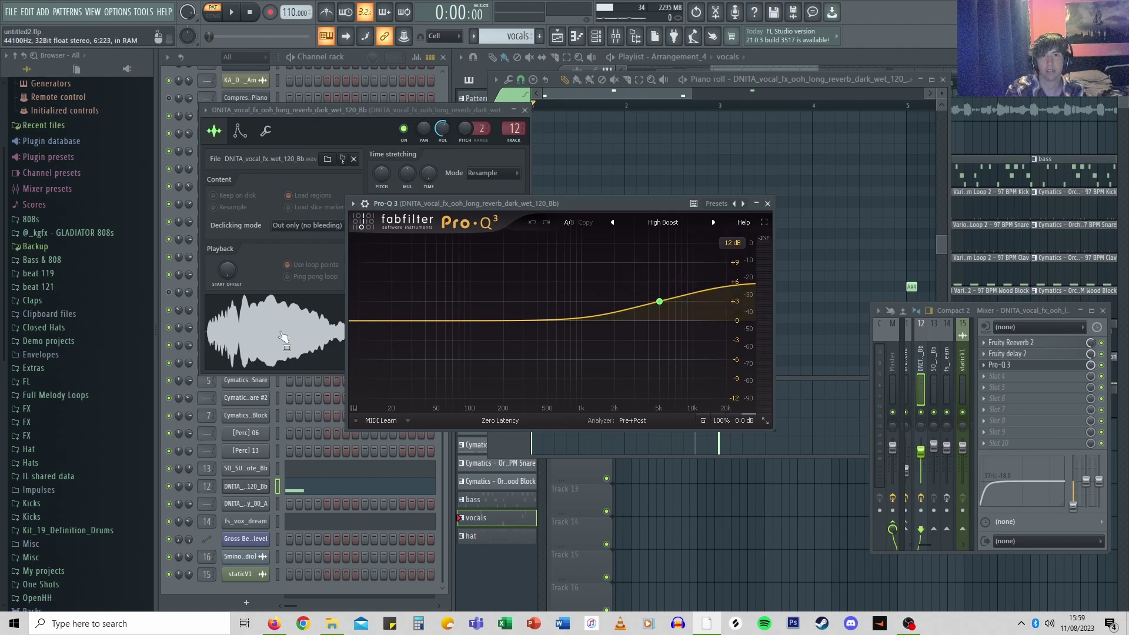
pyautogui.click(282, 336)
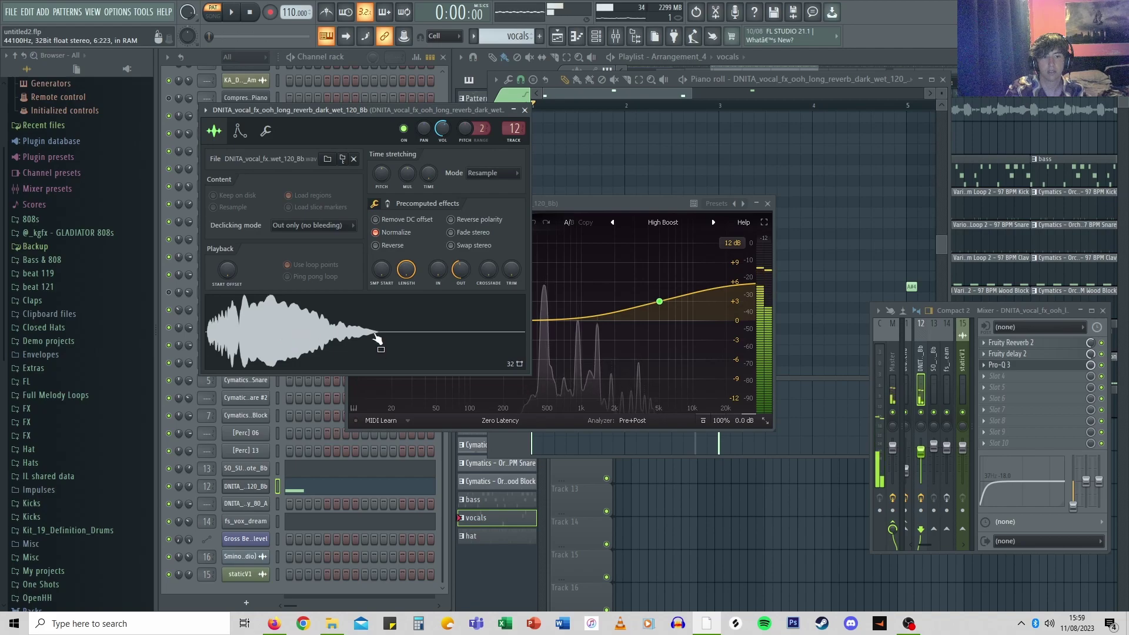
# Play the SO_SUN vocals harmony note in the vocals pattern from just before bar 5.
pyautogui.click(777, 112)
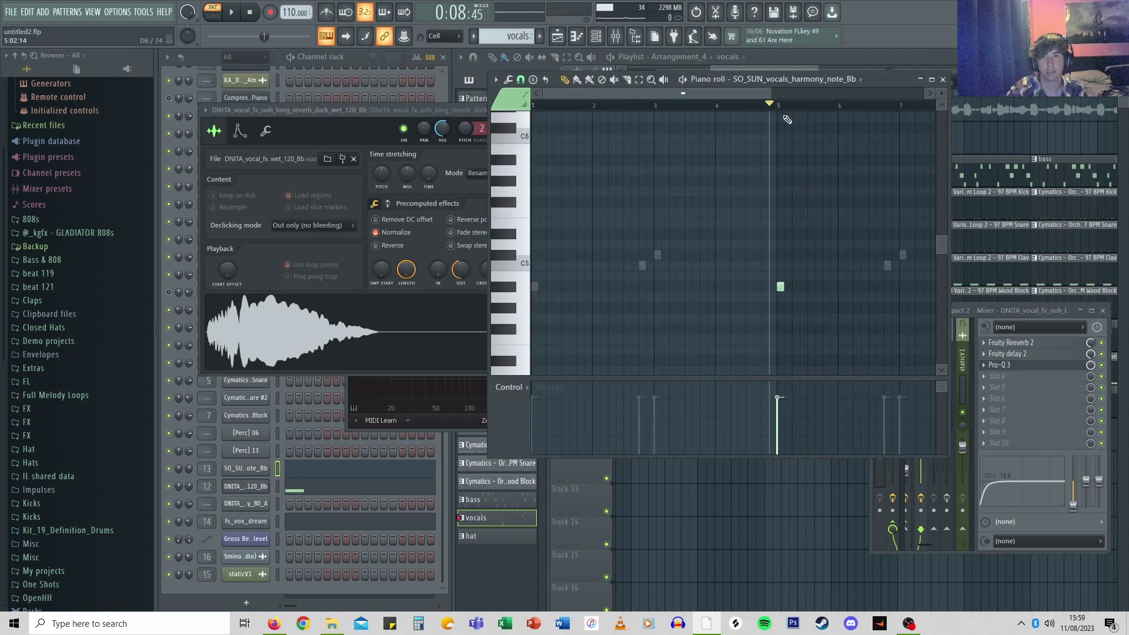
pyautogui.press('space')
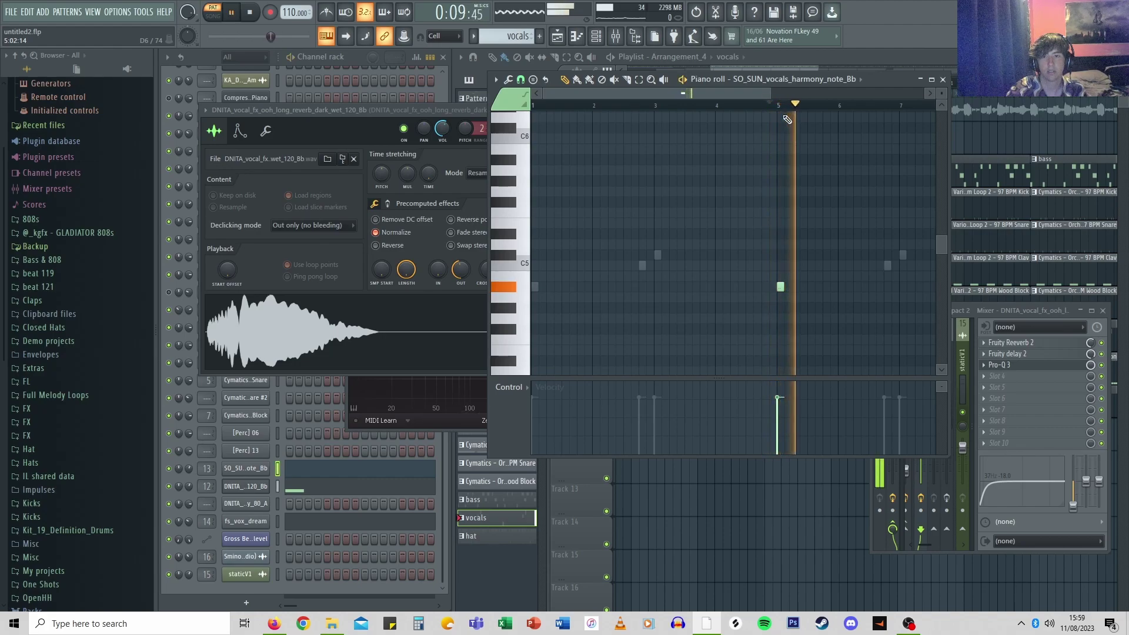
pyautogui.press('space')
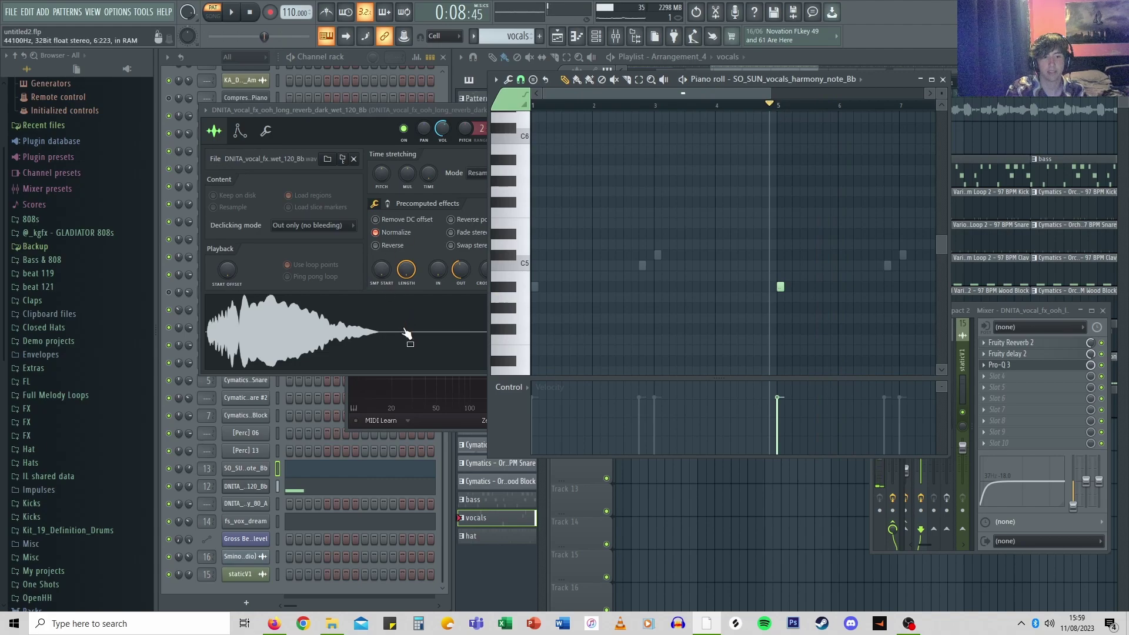
# Audition the fs_vox_dream sample with its Pro-Q 3 equalizer open, and play the vocals pattern from the beginning.
pyautogui.click(246, 521)
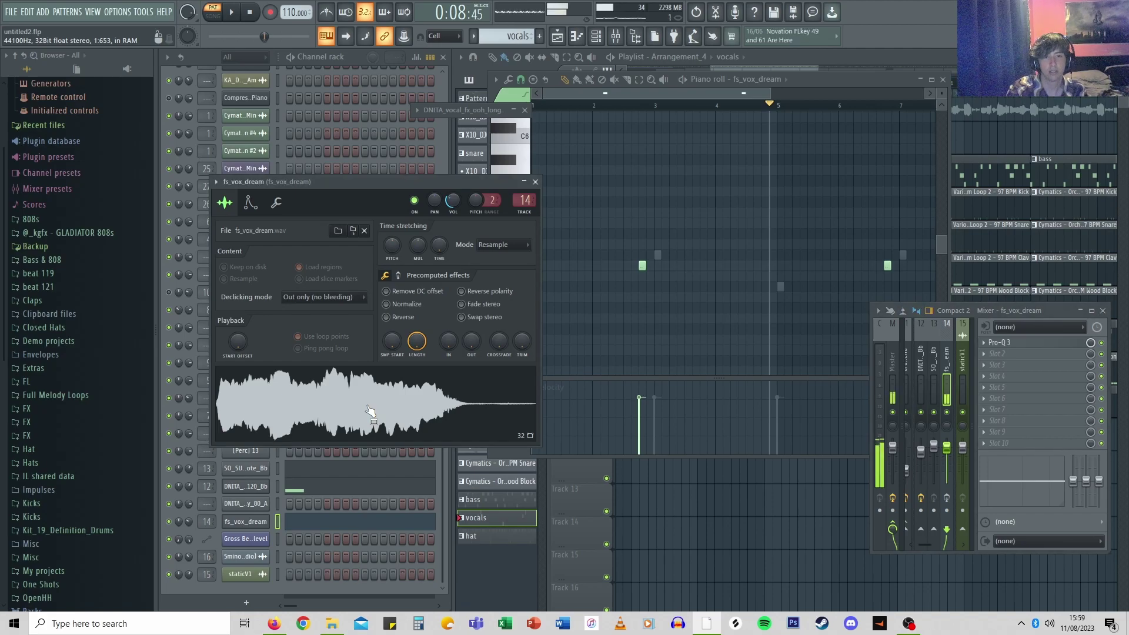
pyautogui.click(947, 499)
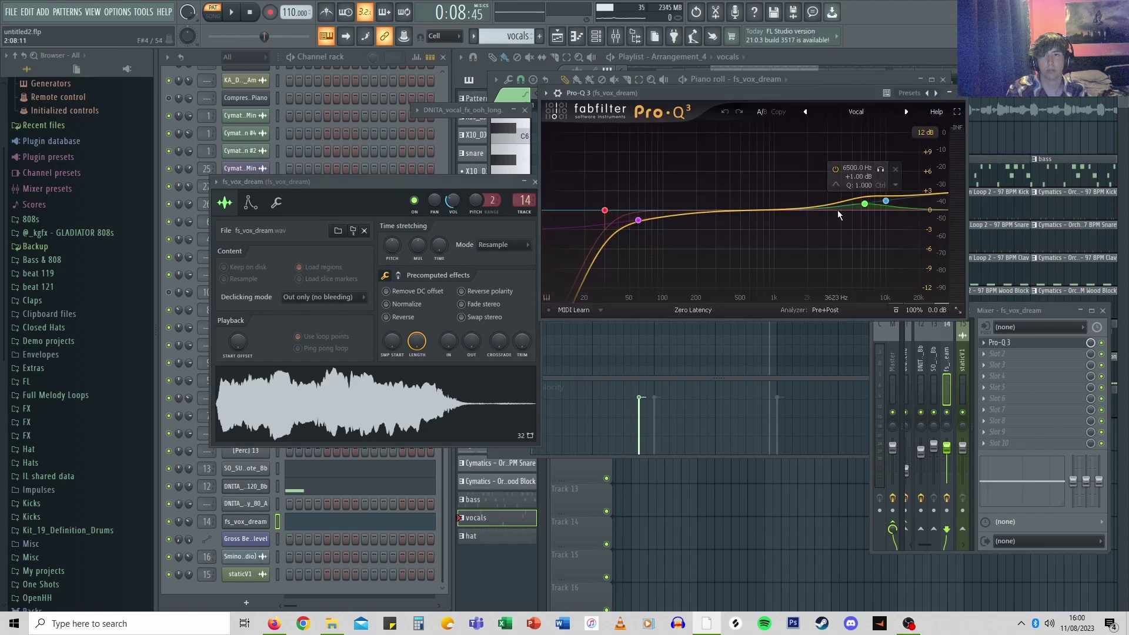
pyautogui.click(405, 418)
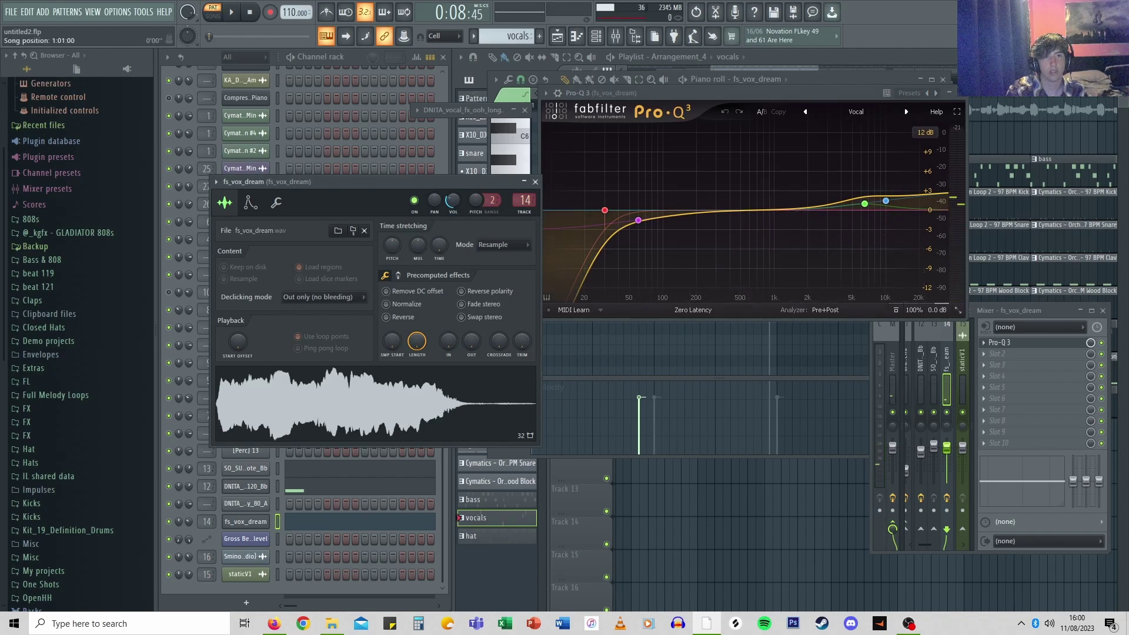
pyautogui.moveTo(225, 36); pyautogui.dragTo(208, 36)
pyautogui.press('space')
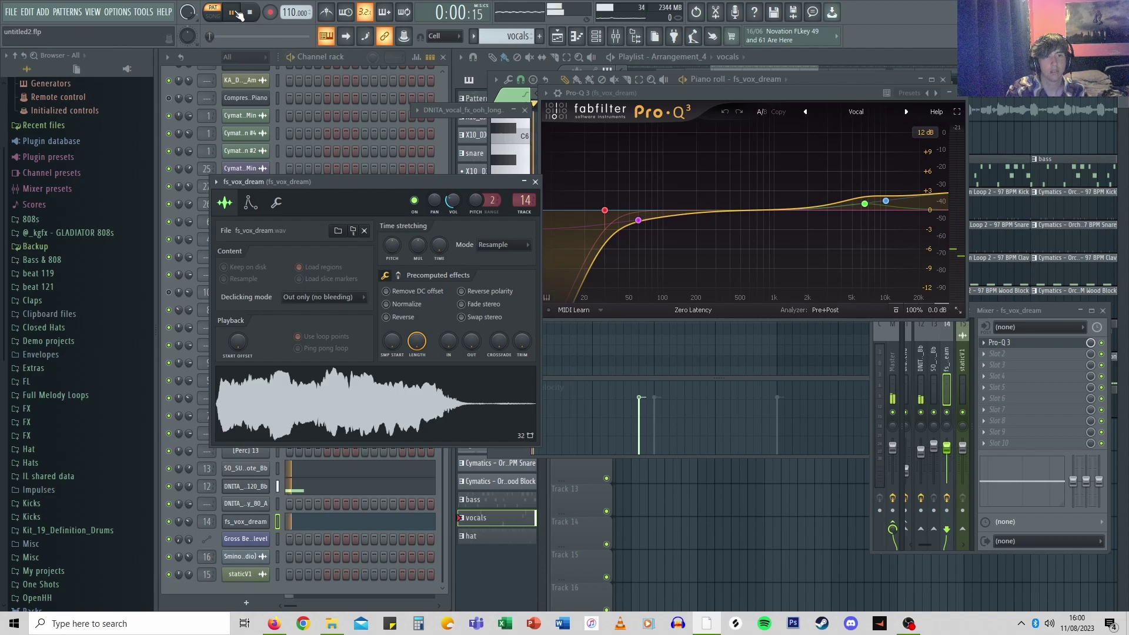
# Return to the playlist and play the complete arrangement in song mode from bar 17.
pyautogui.click(603, 342)
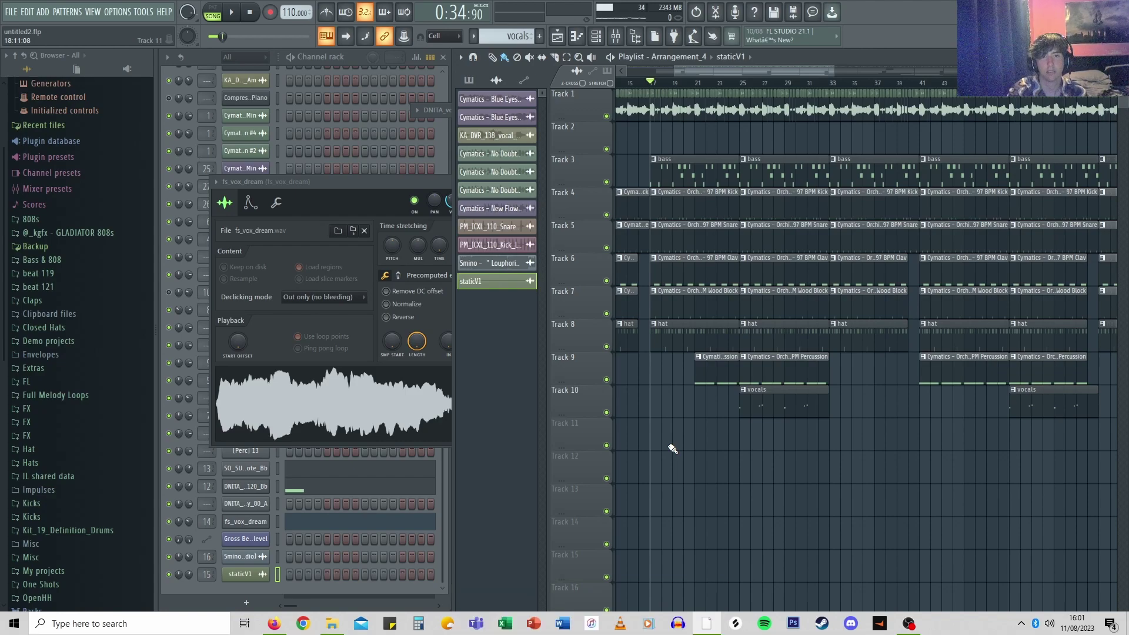
pyautogui.press('space')
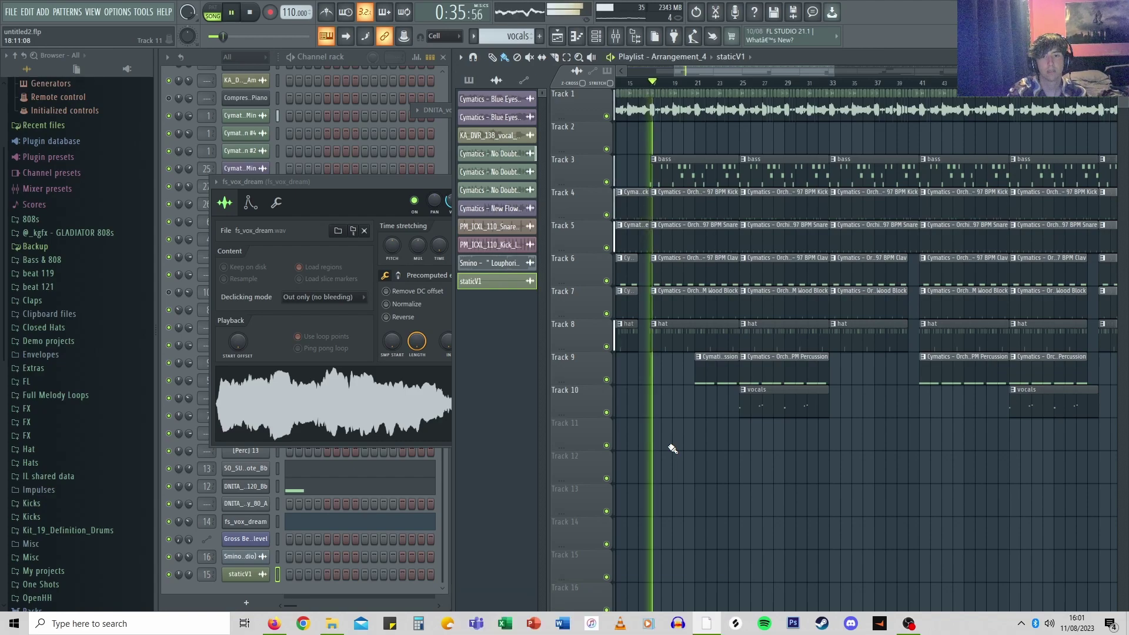